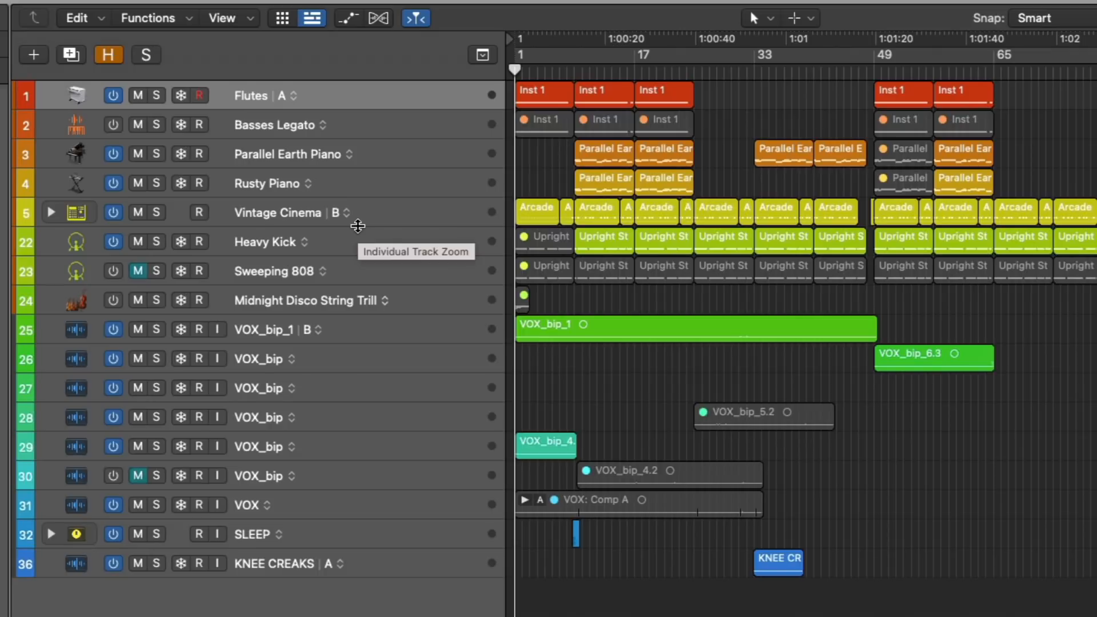
# Step: Solo the Vintage Cinema track and switch its track alternative to A, back to B, and finally to C
pyautogui.click(156, 212)
pyautogui.click(347, 212)
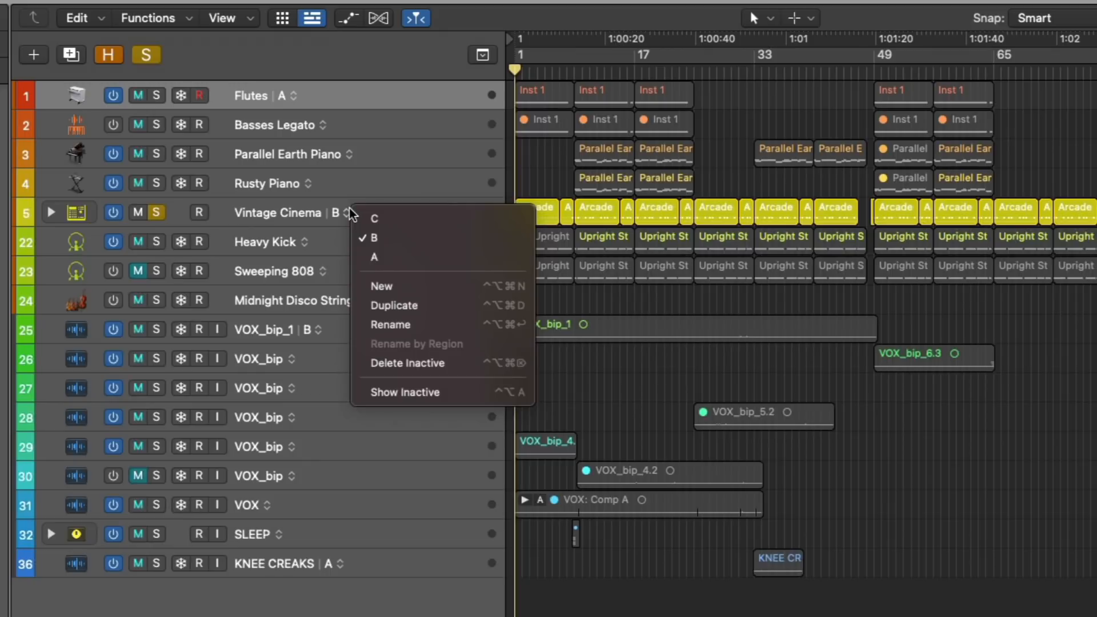
pyautogui.click(385, 251)
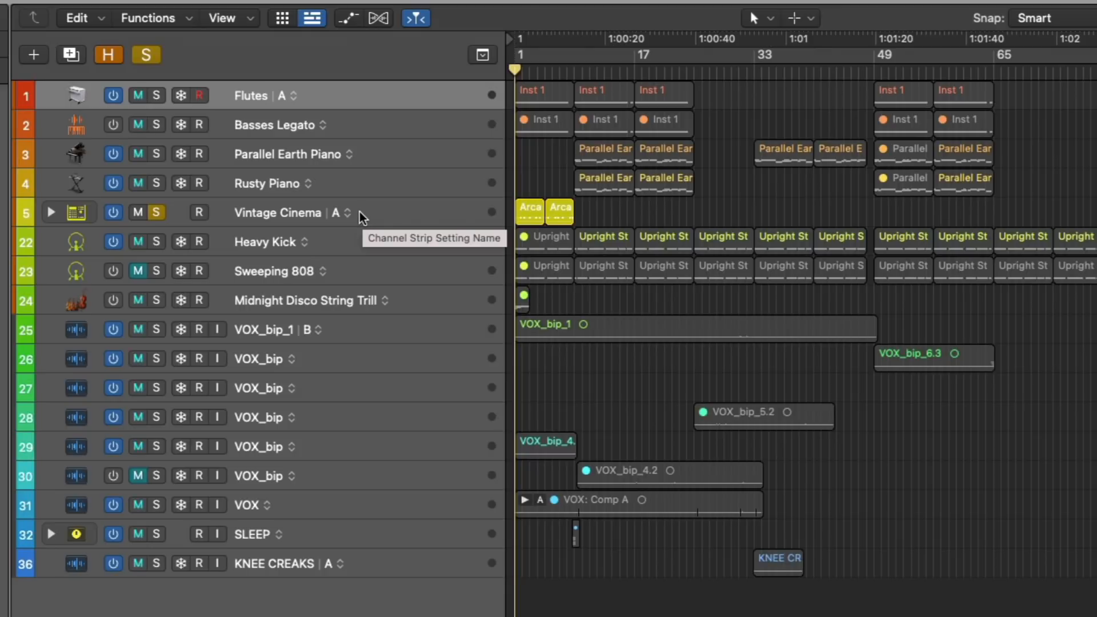
pyautogui.click(355, 213)
pyautogui.click(367, 237)
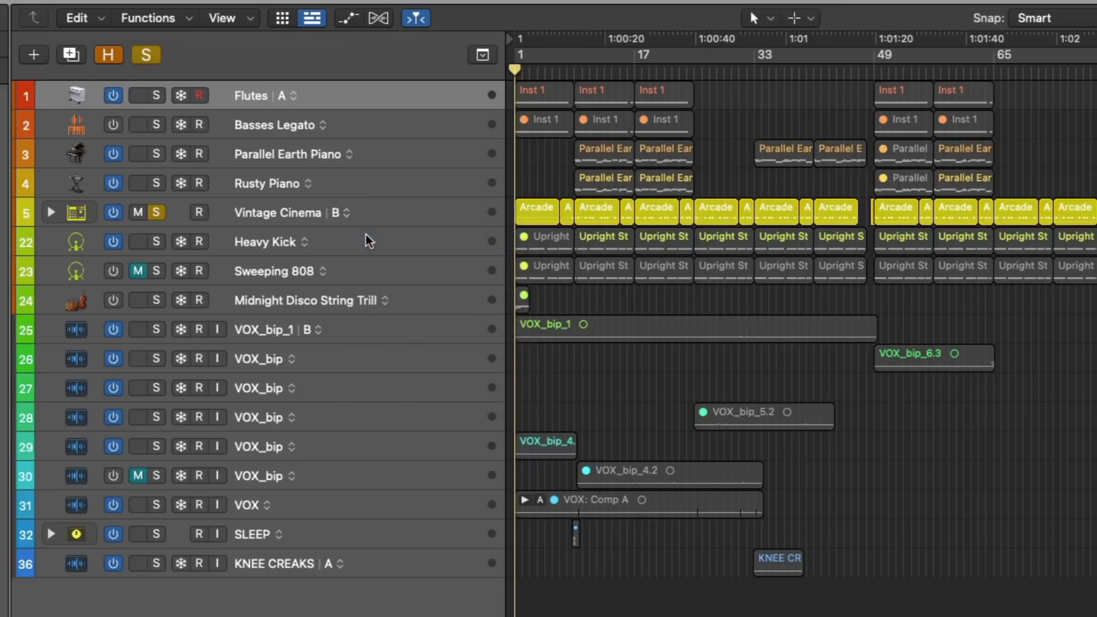
pyautogui.click(347, 211)
pyautogui.click(360, 219)
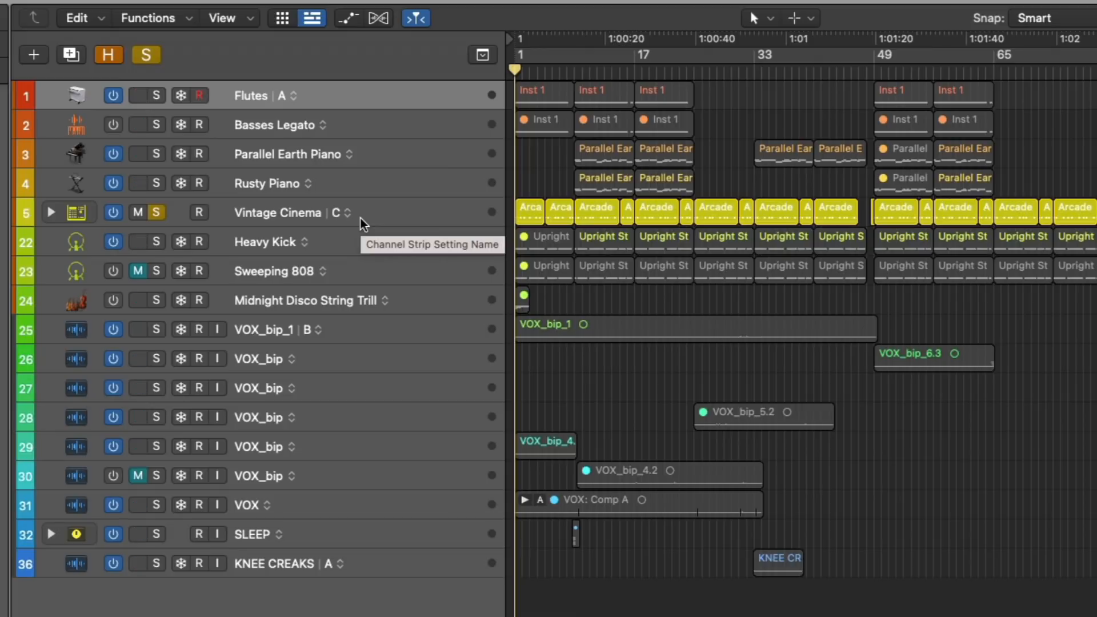
# Step: Turn the Track Alternatives option in the track header configuration off and back on for the Vintage Cinema track
pyautogui.hotkey('alt', 't')
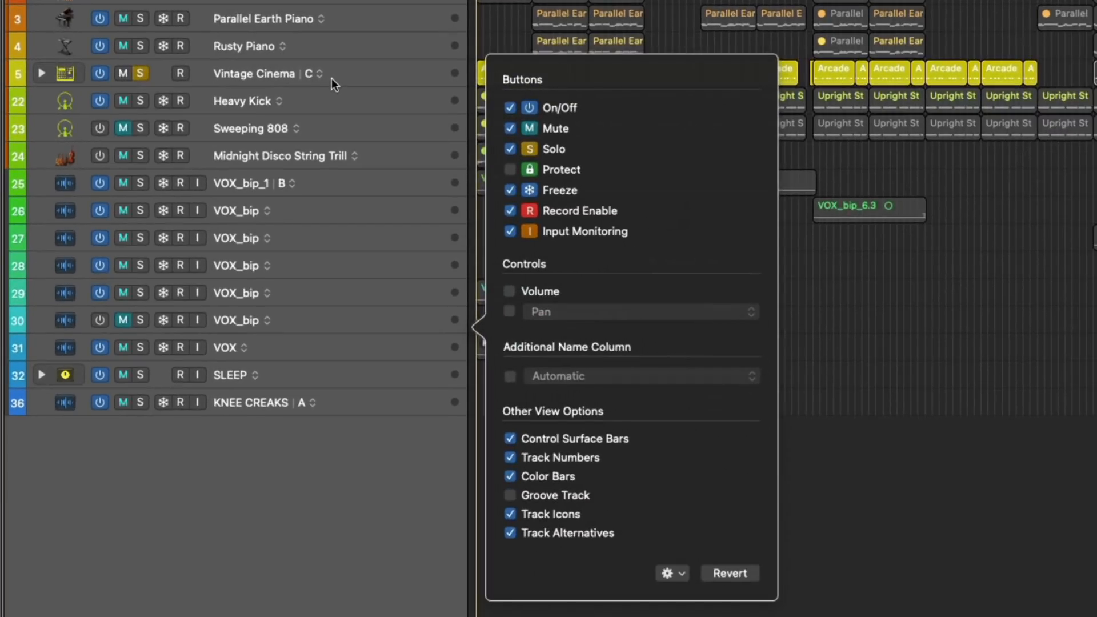
pyautogui.press('Escape')
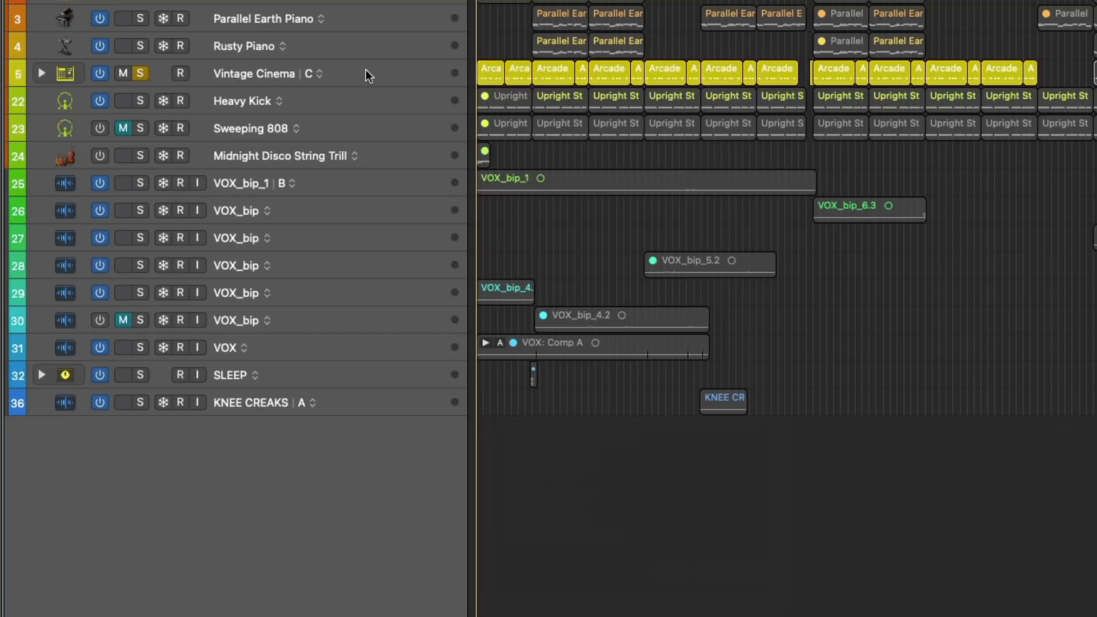
pyautogui.click(366, 71)
pyautogui.rightClick(365, 71)
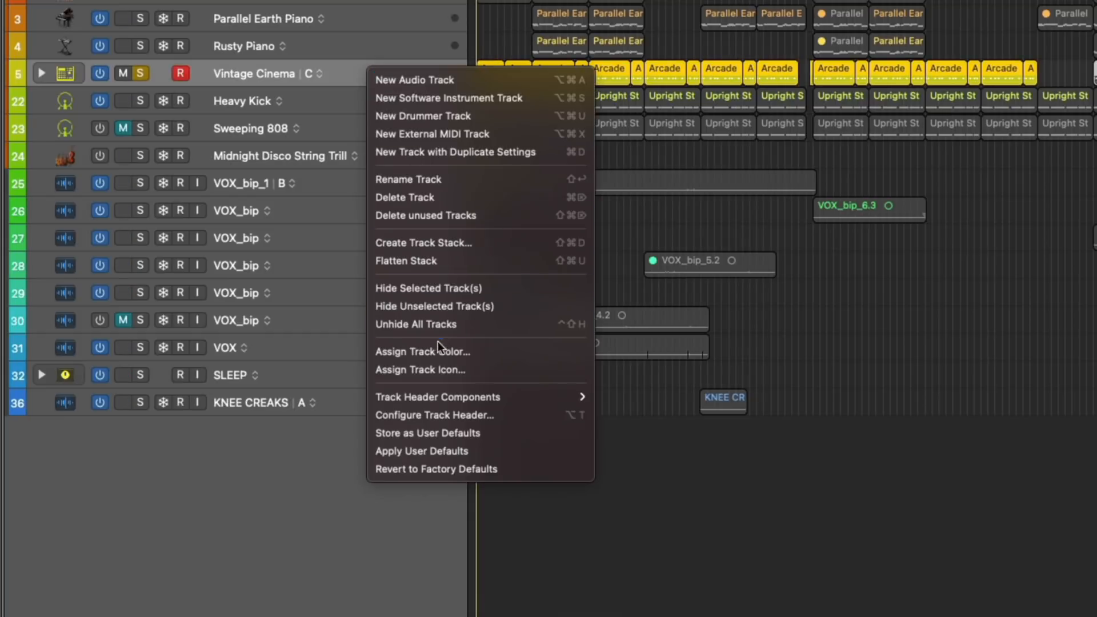
pyautogui.click(439, 412)
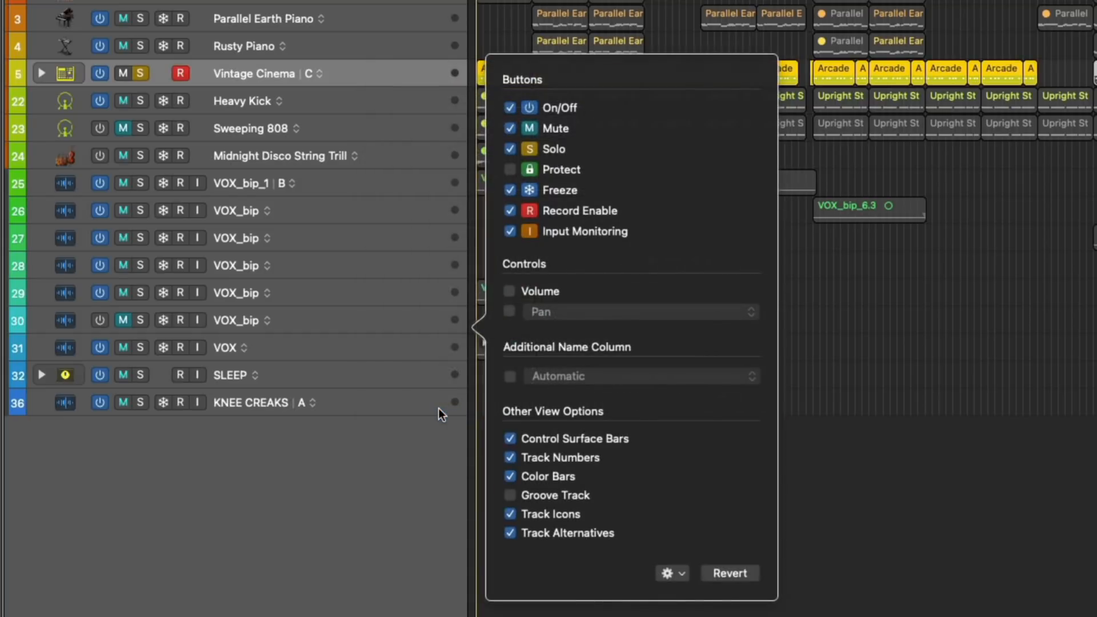
pyautogui.click(510, 532)
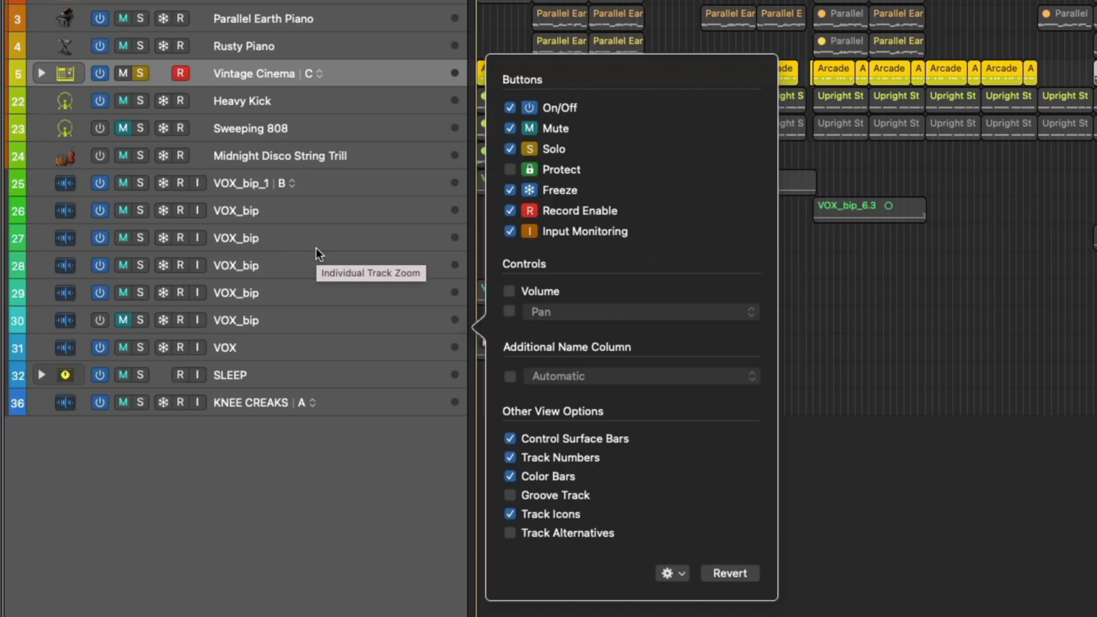
pyautogui.click(510, 533)
pyautogui.click(805, 341)
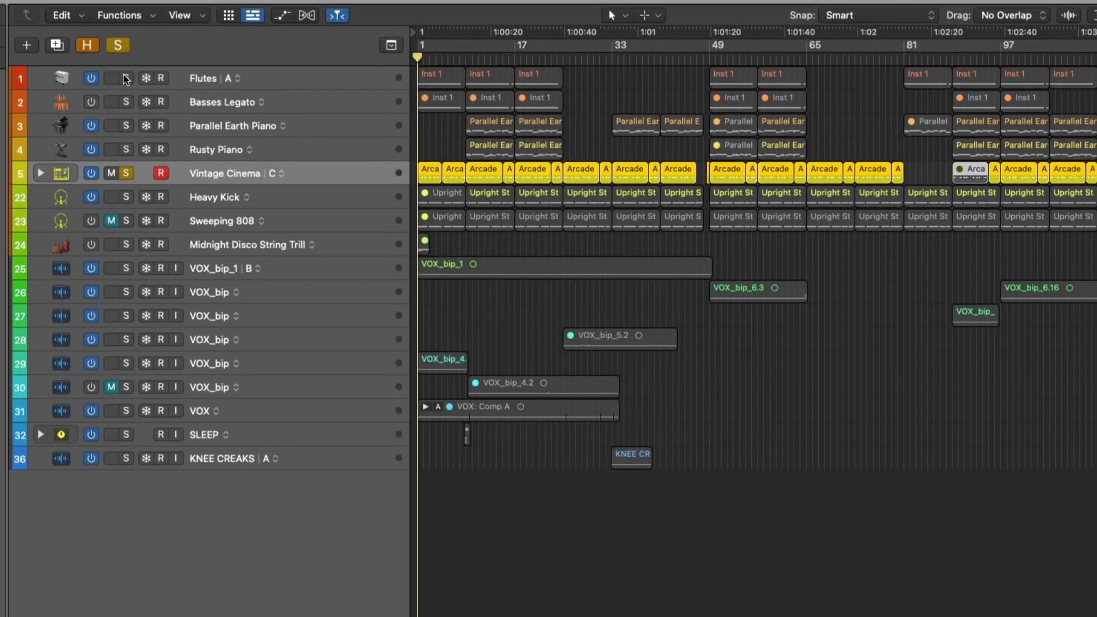
# Step: Solo only the Flutes track and enlarge its regions around bars 9 to 25
pyautogui.keyDown('alt'); pyautogui.click(132, 25); pyautogui.keyUp('alt')
pyautogui.moveTo(449, 72); pyautogui.dragTo(651, 112)
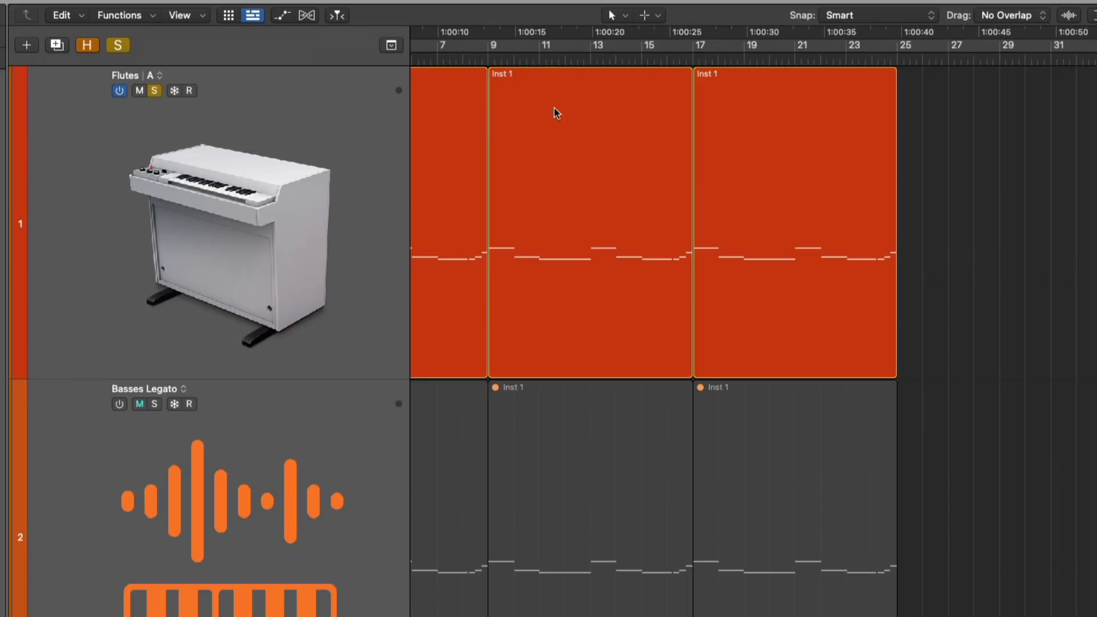
# Step: Create a new empty alternative on the Flutes track and undo it, returning to alternative A
pyautogui.click(160, 76)
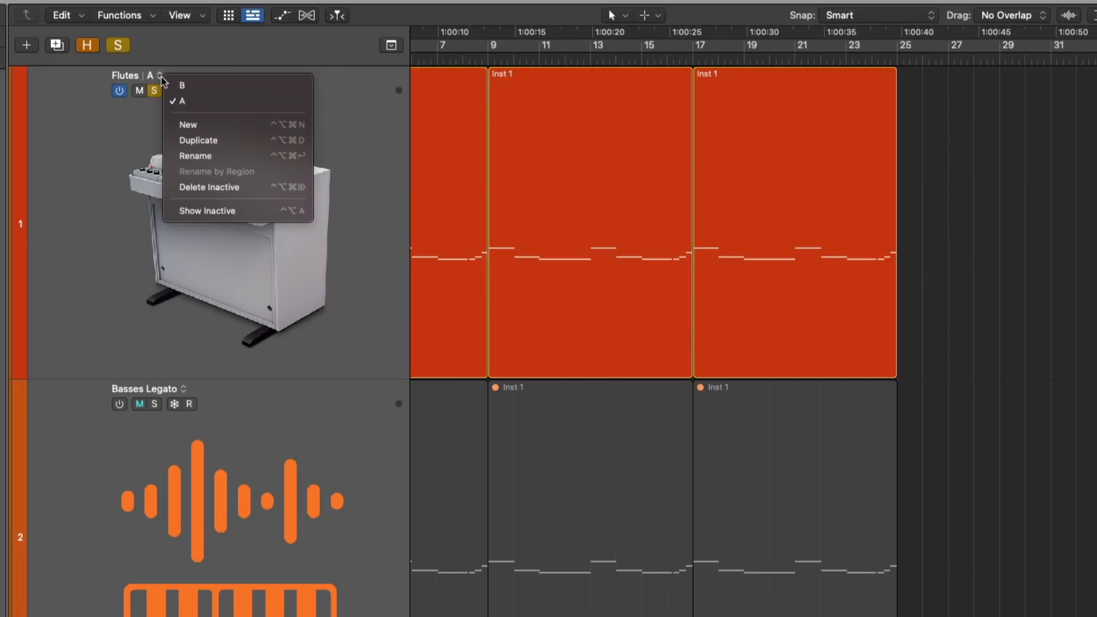
pyautogui.click(191, 124)
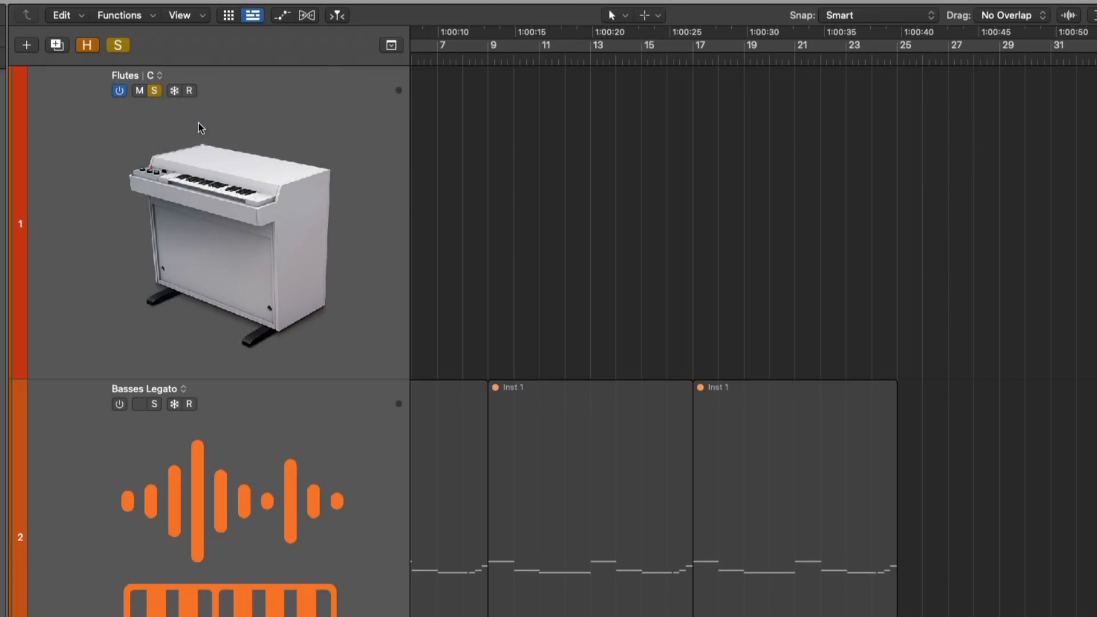
pyautogui.press('super+z')
pyautogui.click(162, 76)
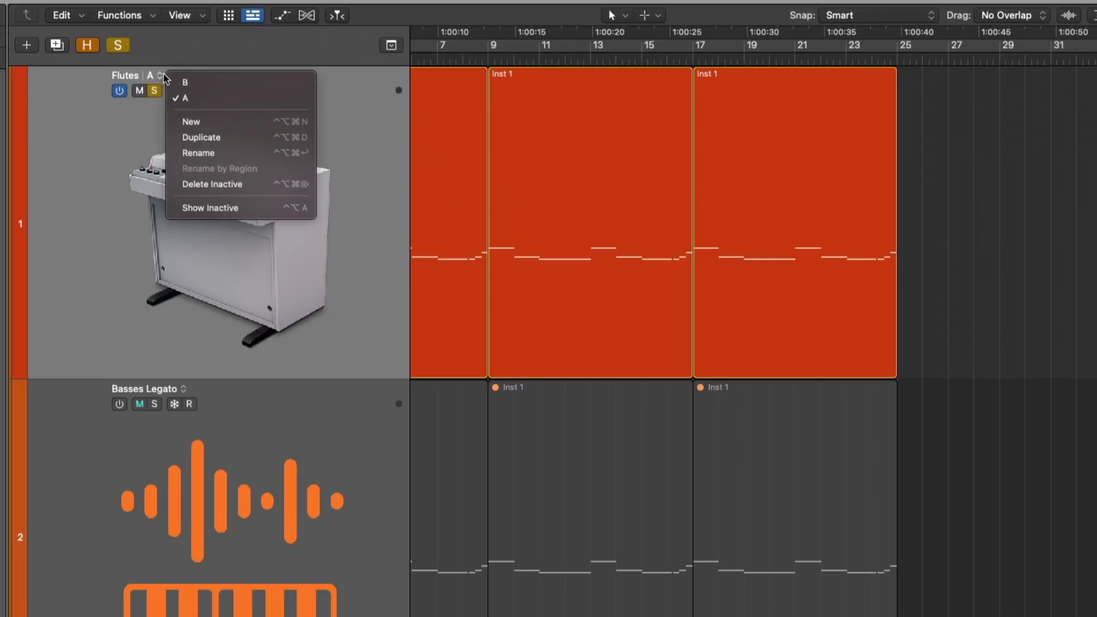
pyautogui.click(195, 138)
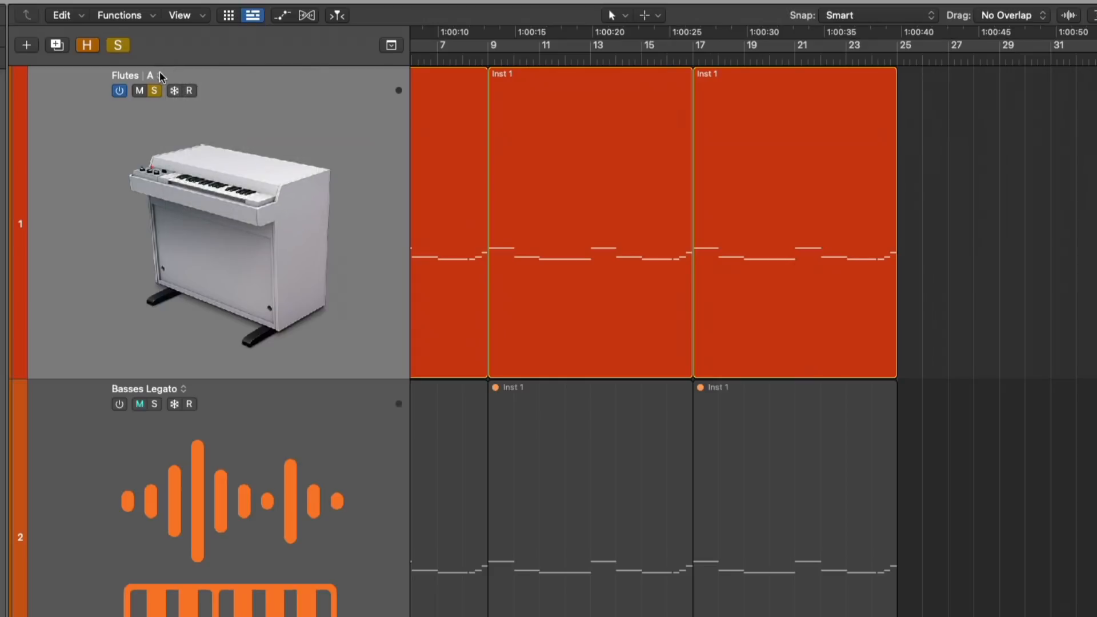
# Step: Rename the Flutes track's active alternative A as "Cool Idea 1"
pyautogui.click(158, 75)
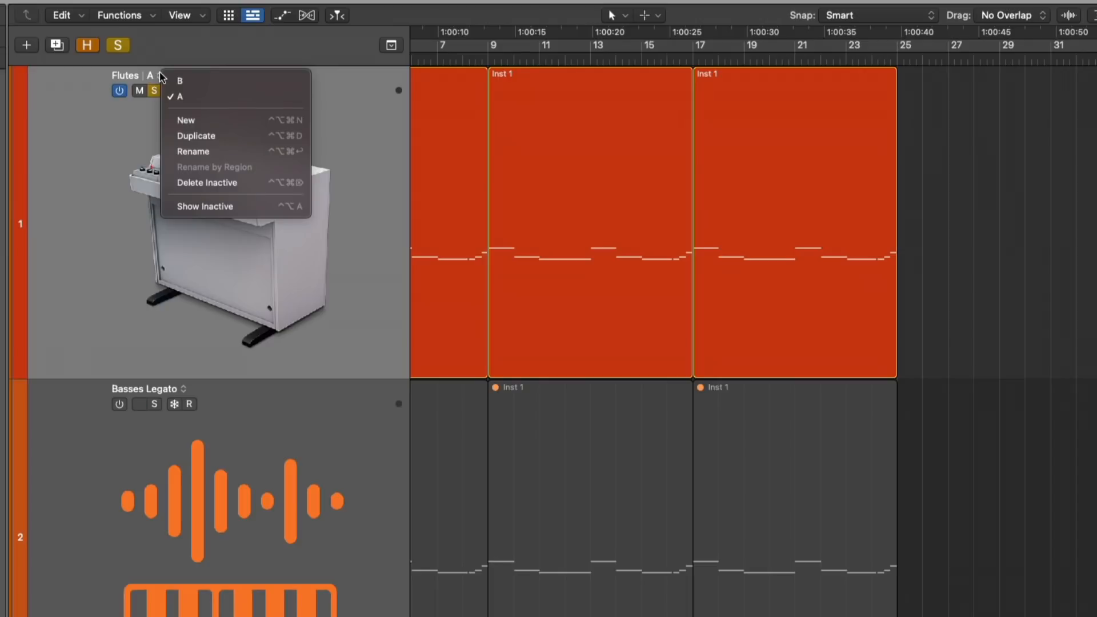
pyautogui.click(194, 153)
pyautogui.write('Co')
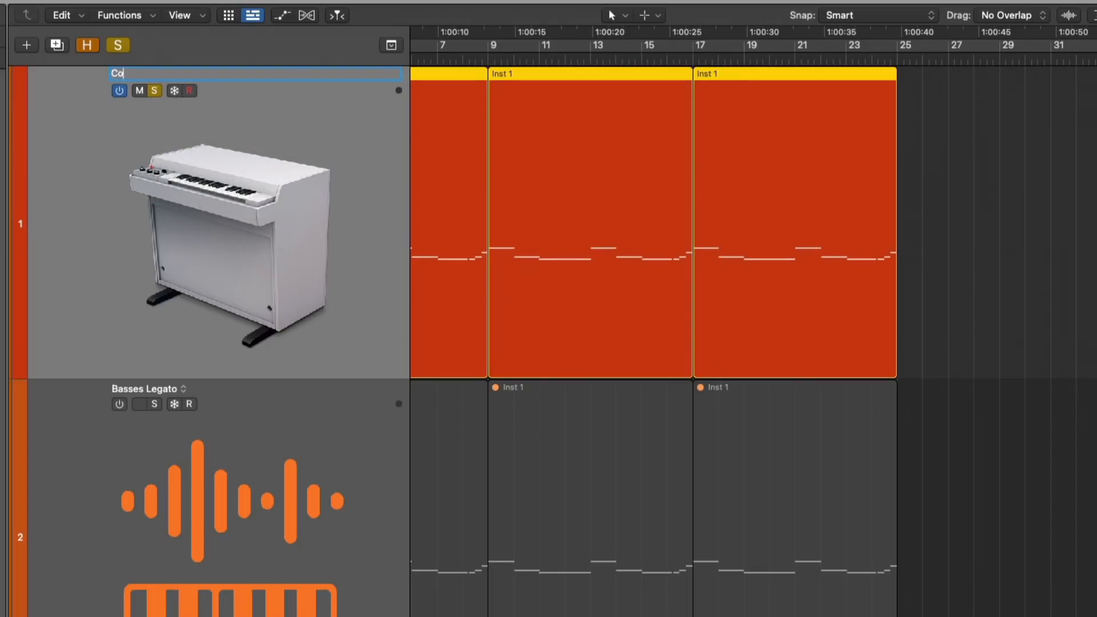
pyautogui.write('ol Idea 1')
pyautogui.press('Return')
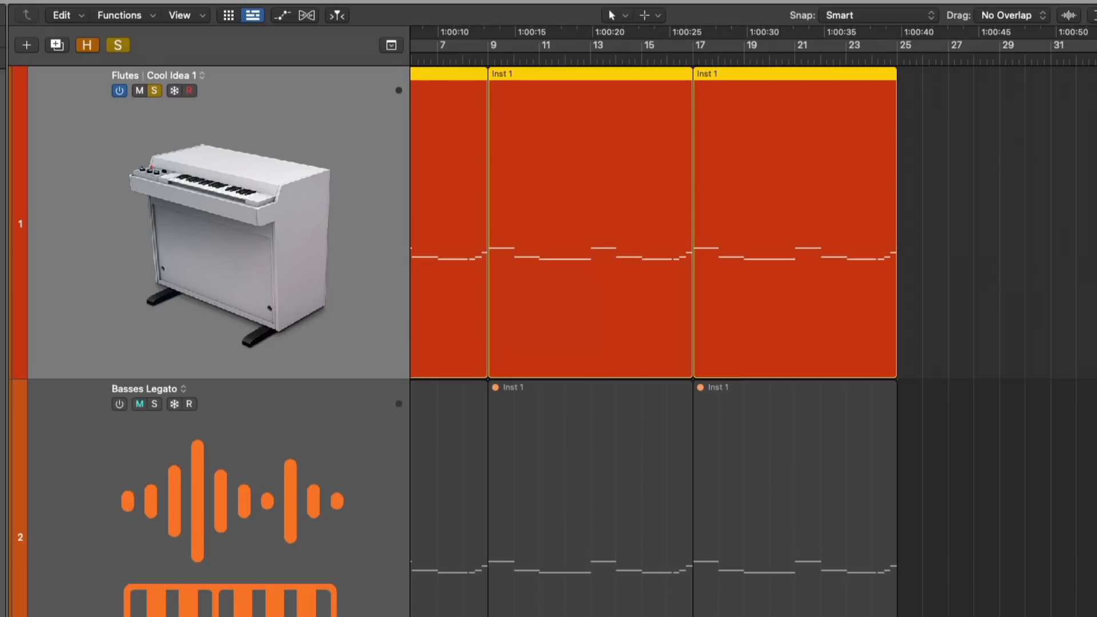
# Step: Show the inactive alternatives of the Flutes track below its main lane
pyautogui.click(202, 75)
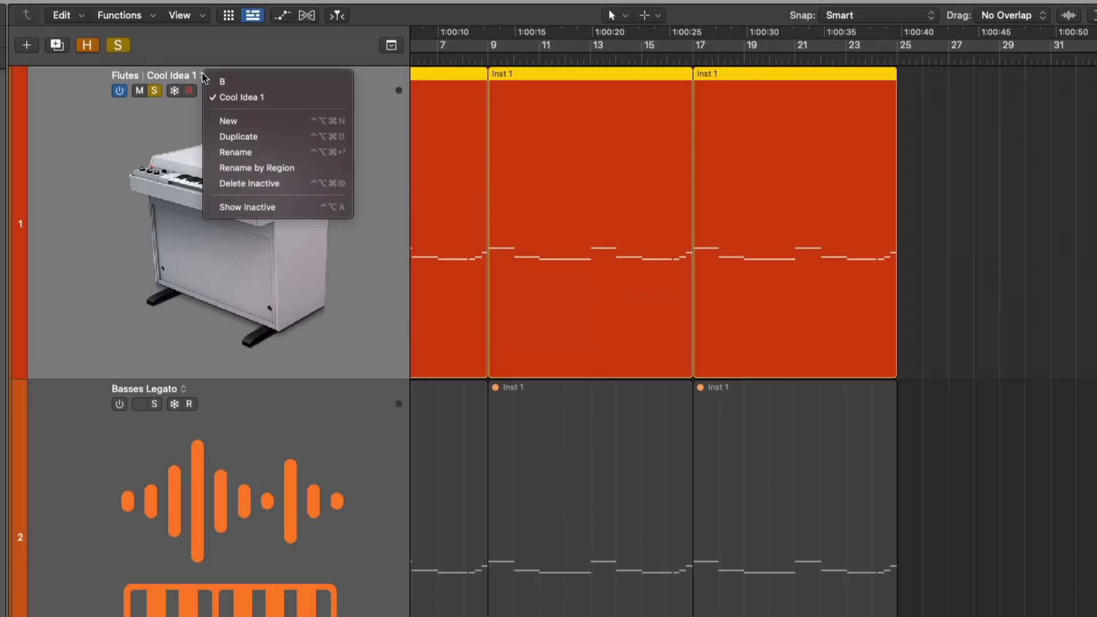
pyautogui.click(224, 209)
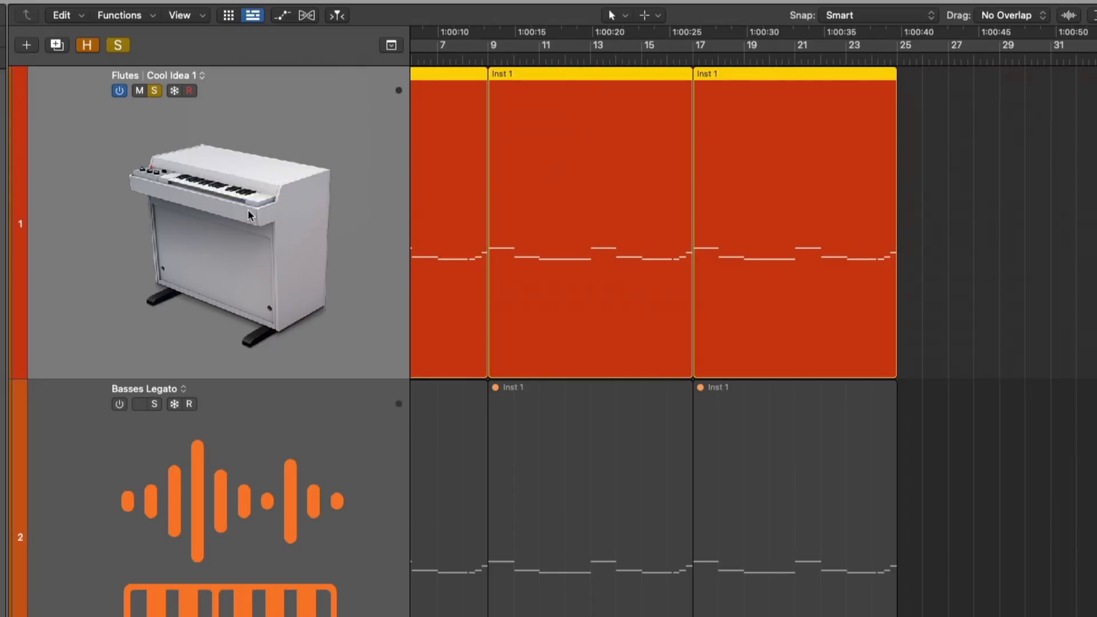
pyautogui.keyDown('ctrl'); pyautogui.keyDown('alt'); pyautogui.click(656, 290); pyautogui.keyUp('alt'); pyautogui.keyUp('ctrl')
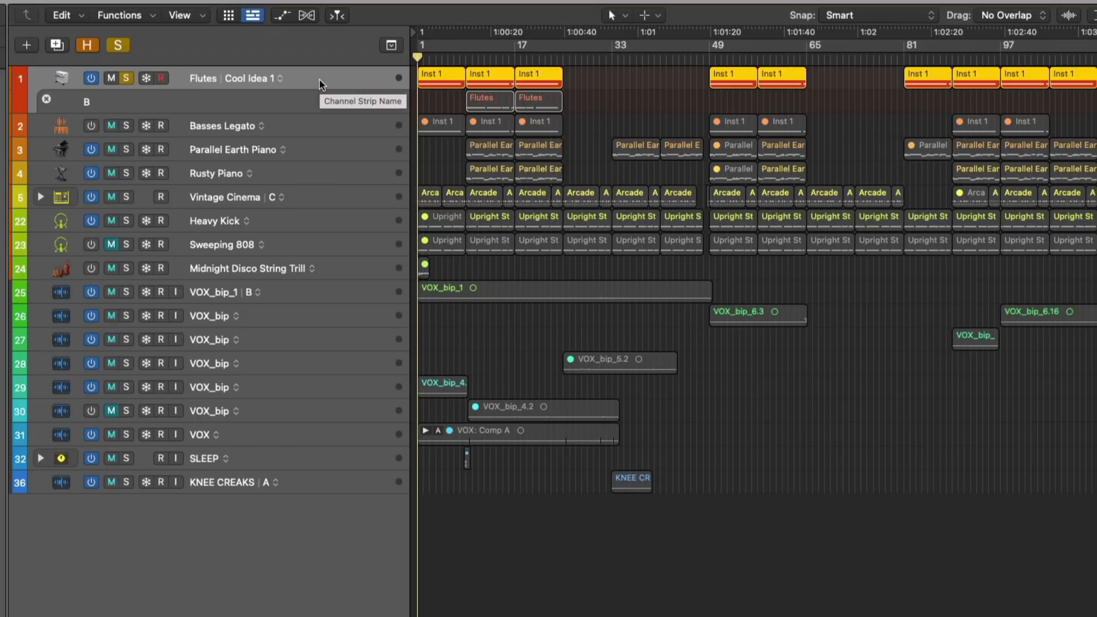
# Step: Rename the Flutes track's "Cool Idea 1" alternative as "A"
pyautogui.click(280, 78)
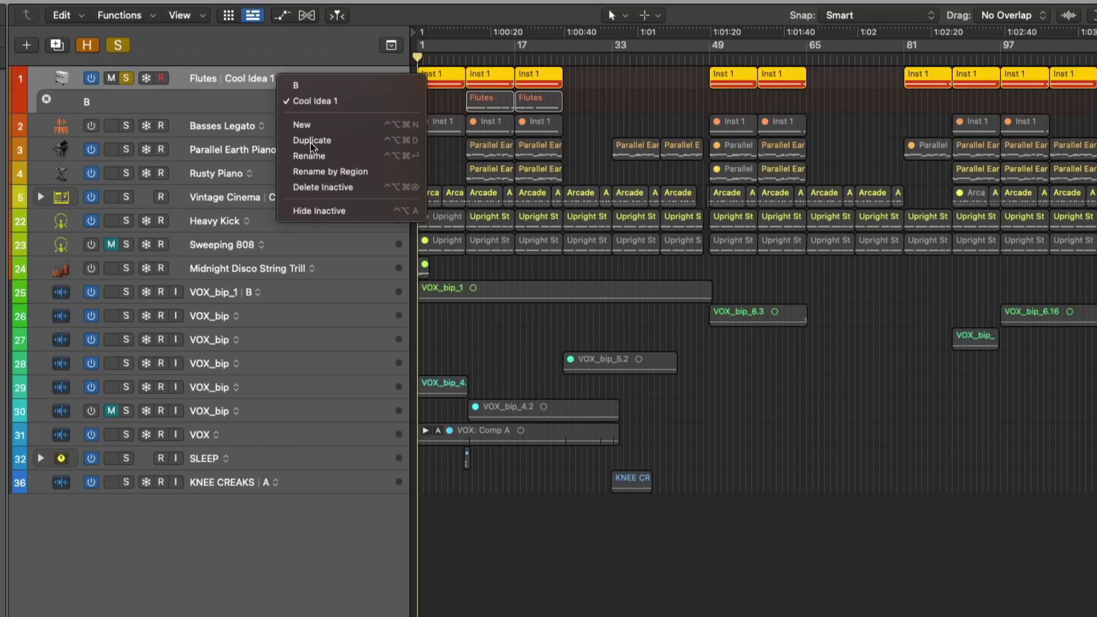
pyautogui.click(322, 164)
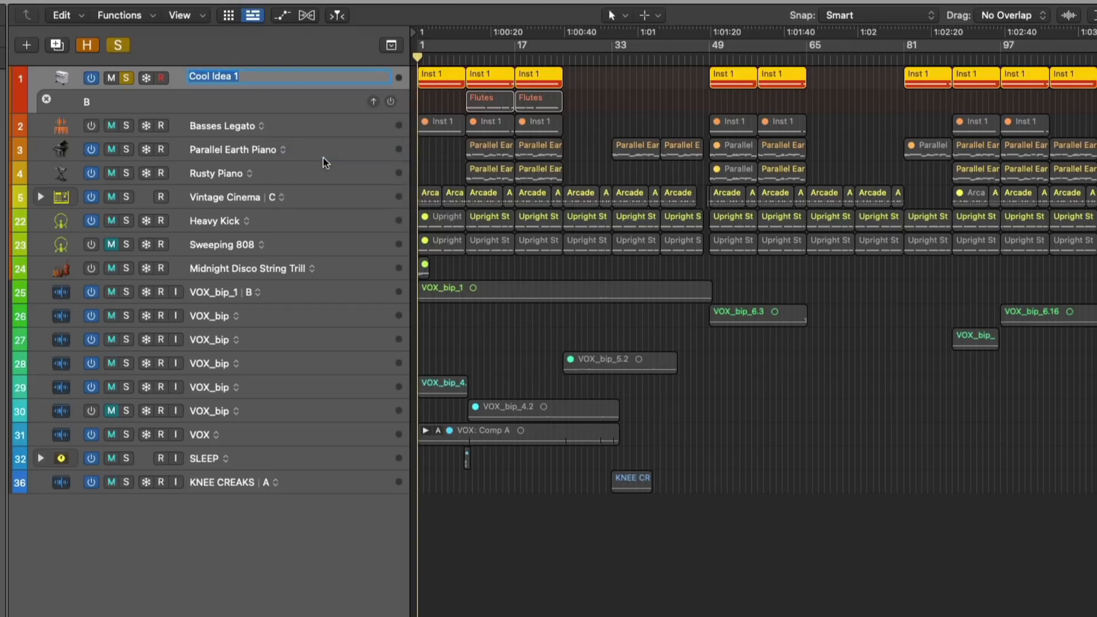
pyautogui.write('A')
pyautogui.press('Return')
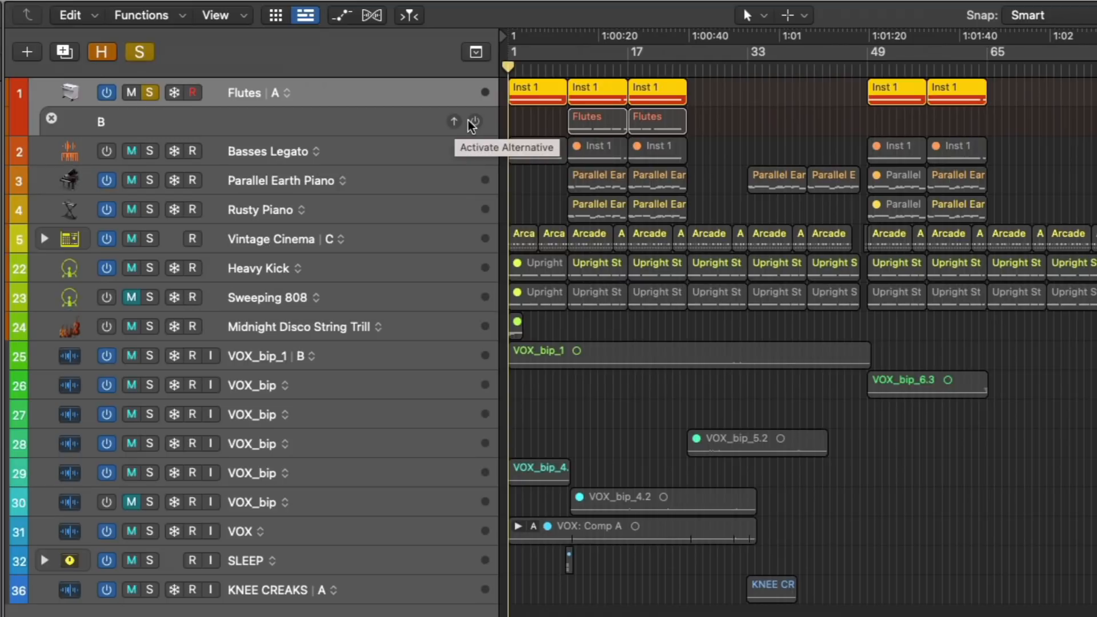
# Step: Preview the Flutes track's inactive alternative B in playback from bar 9, and turn its preview off again
pyautogui.click(566, 68)
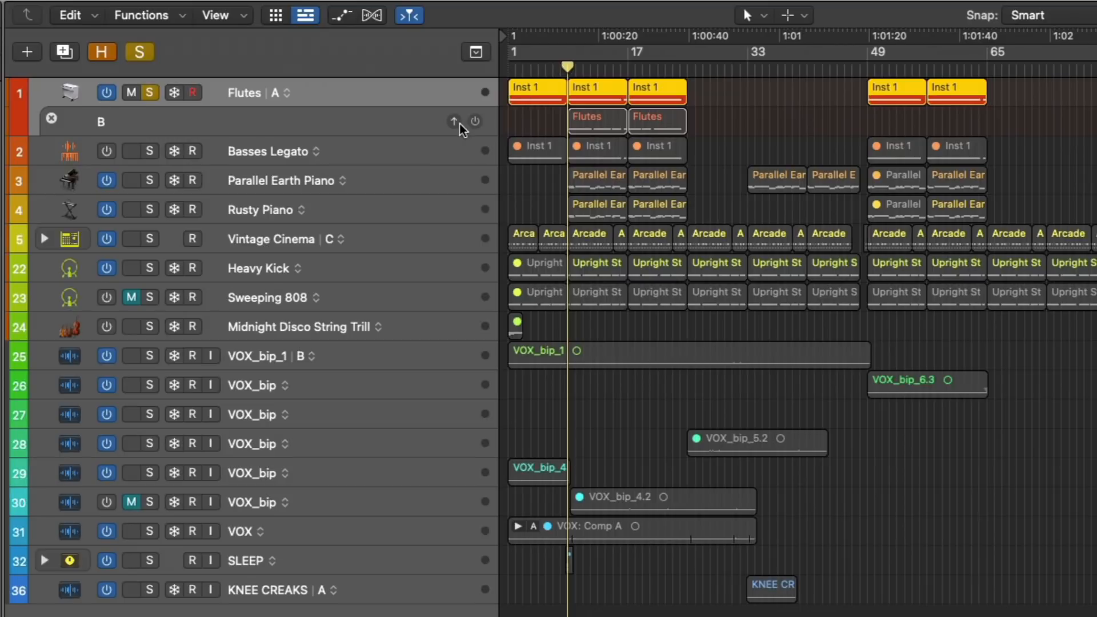
pyautogui.click(475, 121)
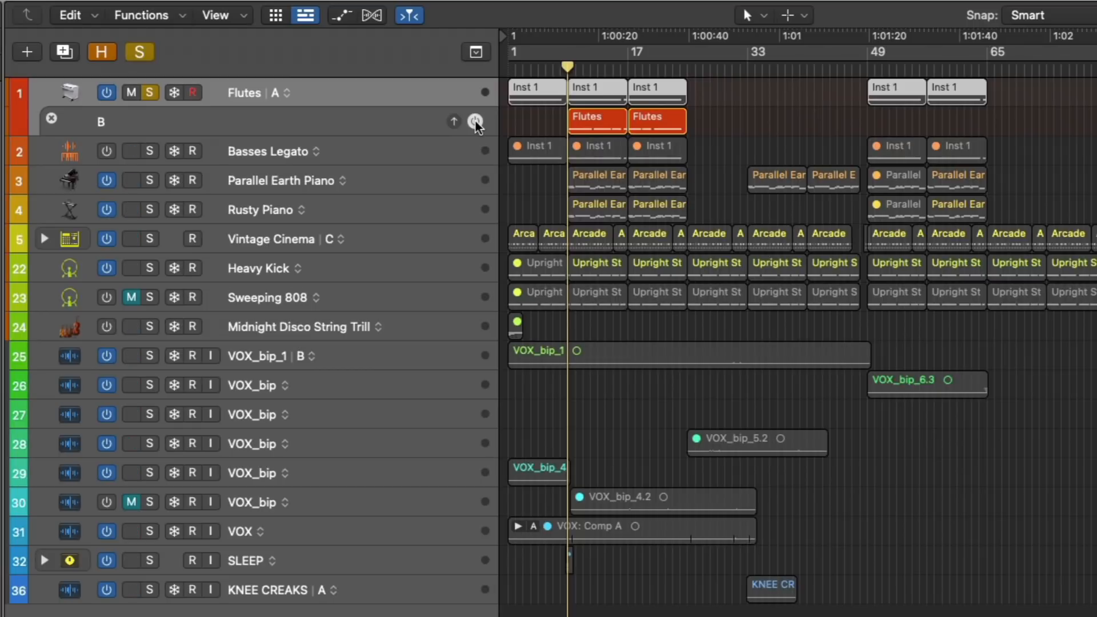
pyautogui.press('r')
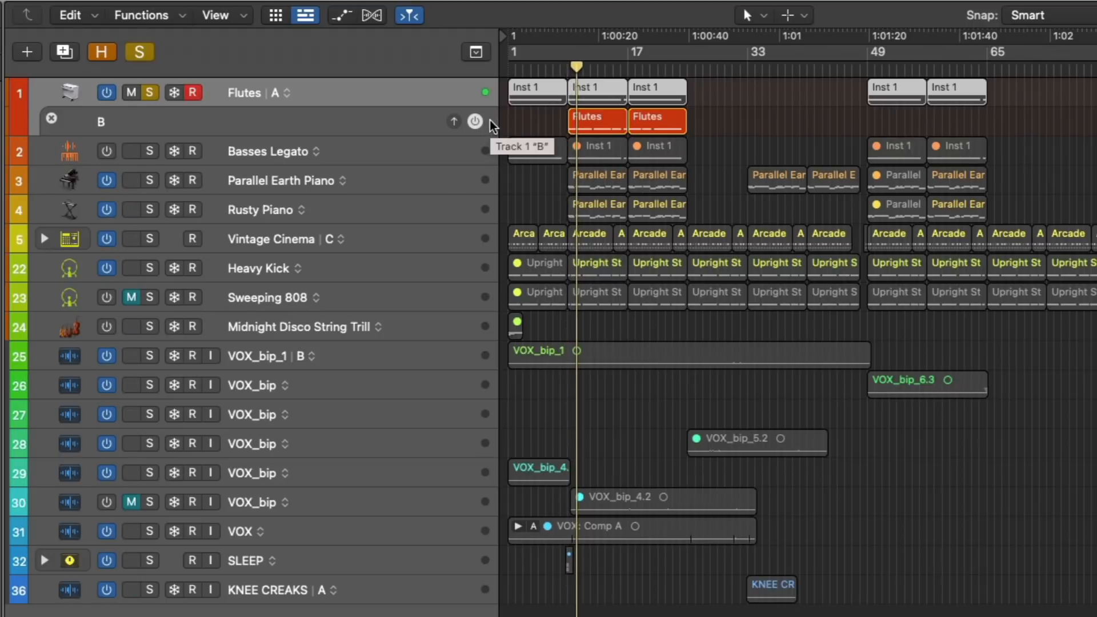
pyautogui.press('z')
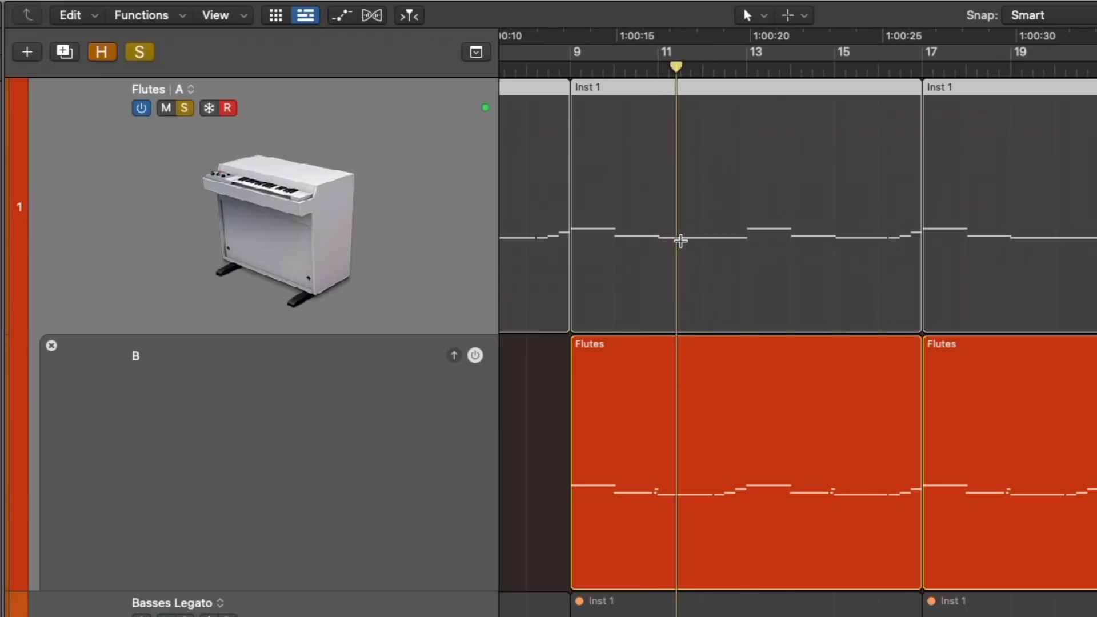
pyautogui.click(475, 356)
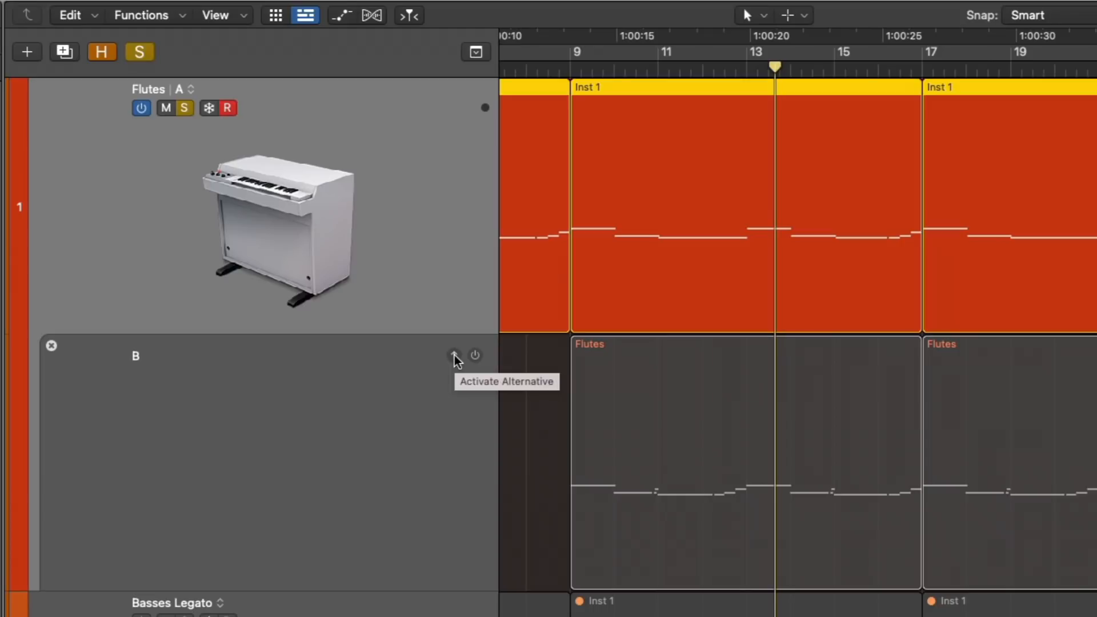
# Step: Make B the active alternative of the Flutes track and hide the track's inactive alternatives
pyautogui.click(455, 356)
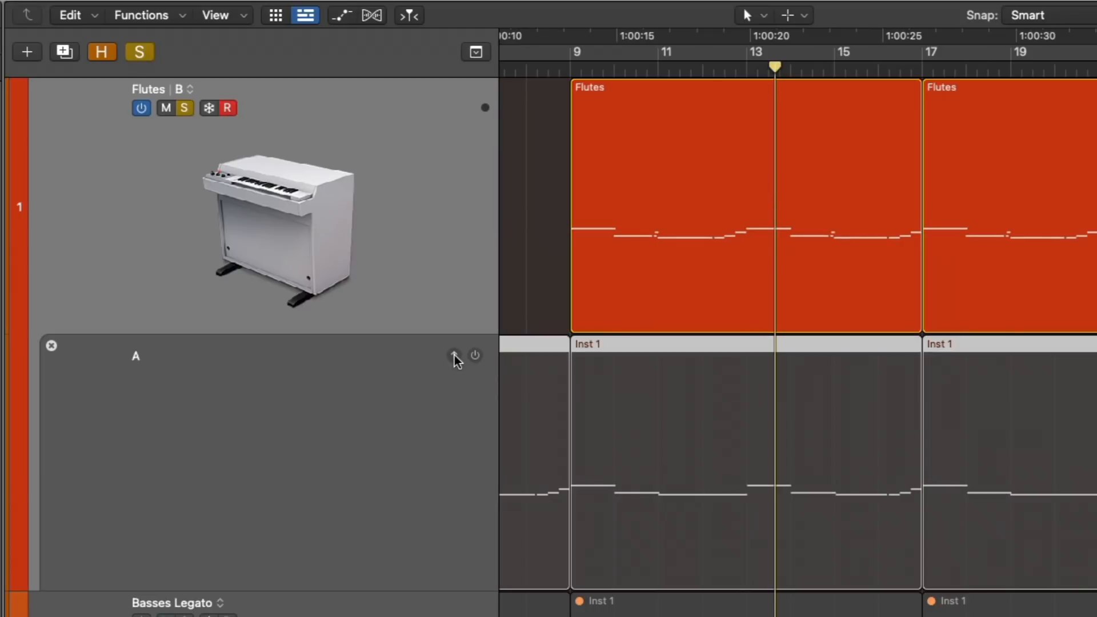
pyautogui.click(190, 90)
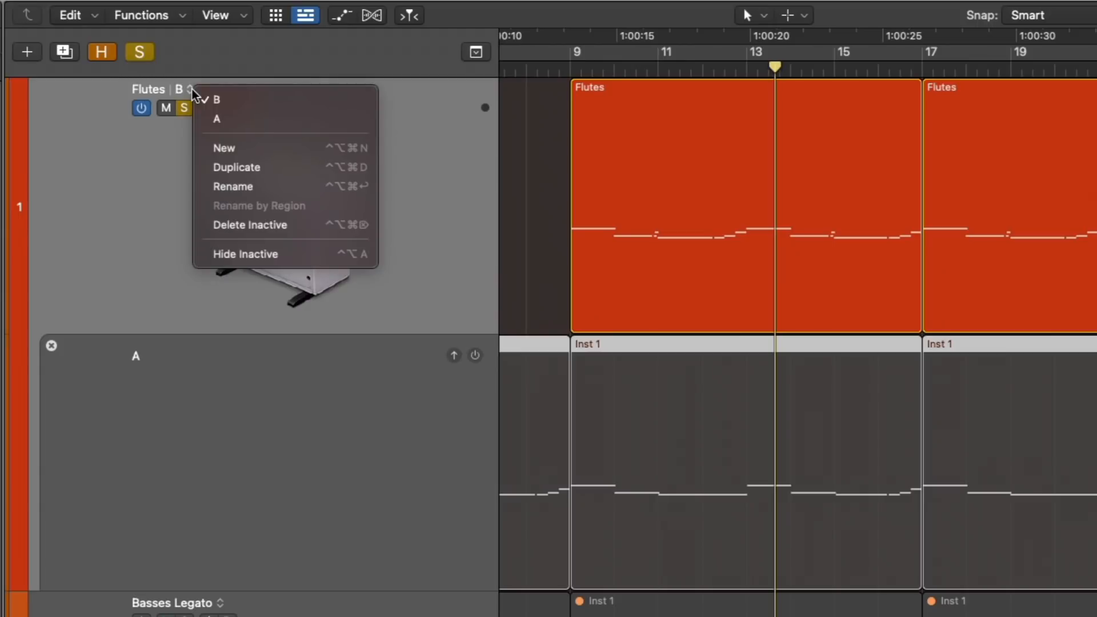
pyautogui.click(228, 254)
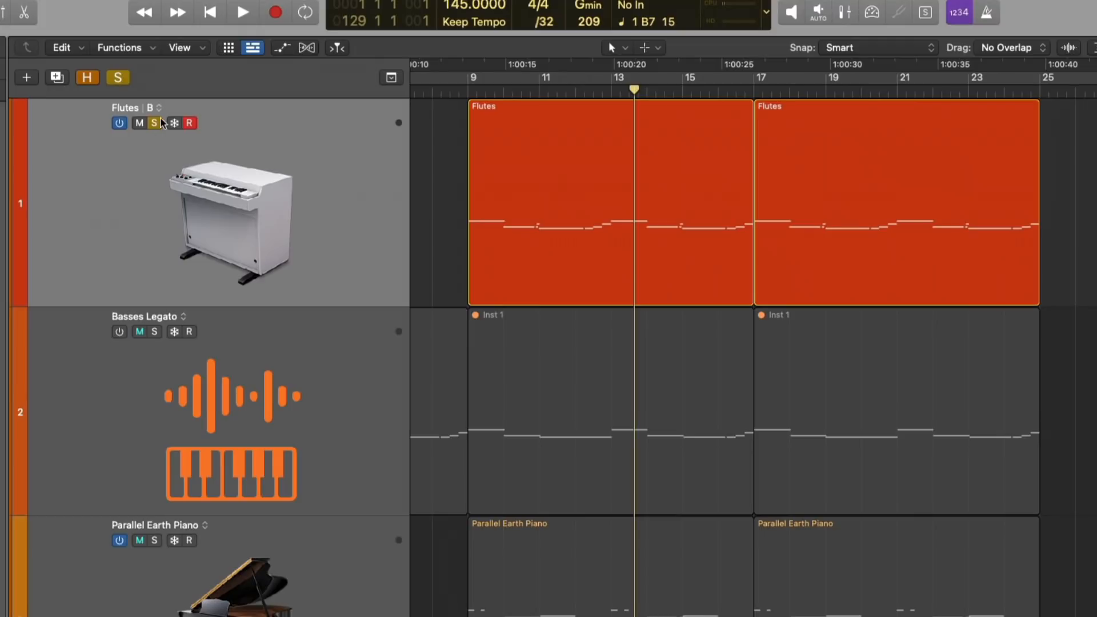
# Step: Switch the Flutes track to alternative A and return to the overview of all tracks
pyautogui.click(190, 90)
pyautogui.click(168, 131)
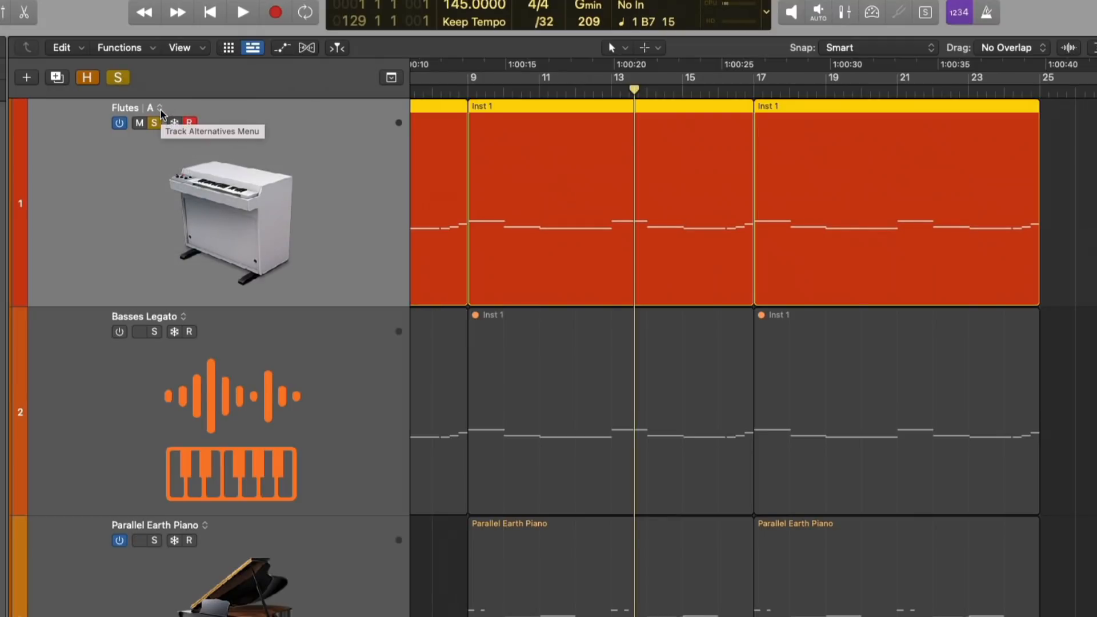
pyautogui.press('z')
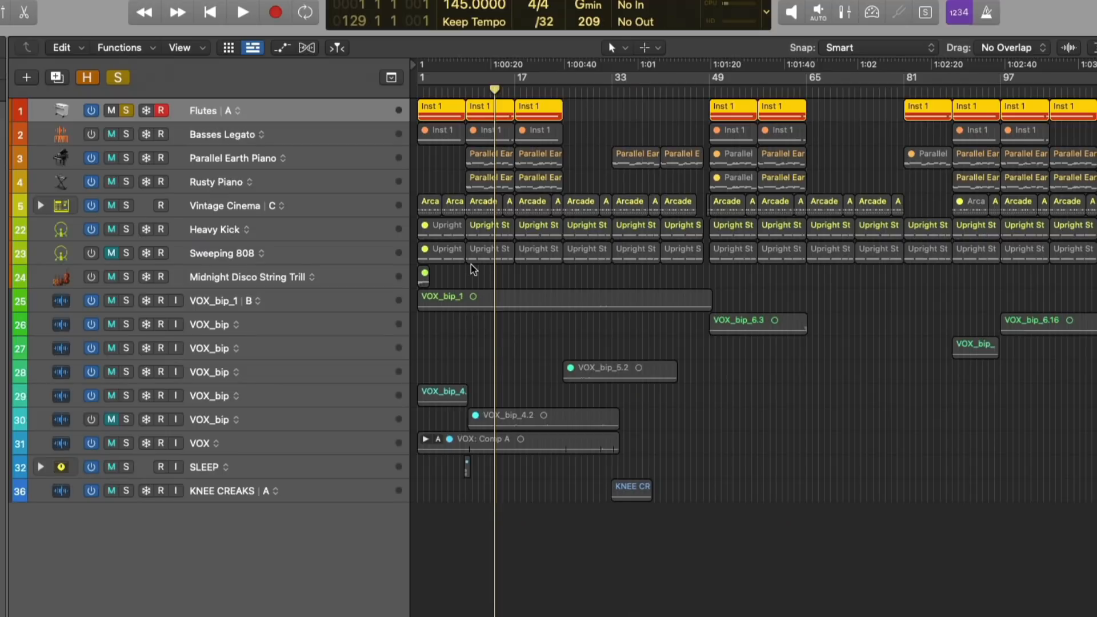
# Step: Solo the Vintage Cinema track and enlarge its Arcade Frenzy regions
pyautogui.click(139, 212)
pyautogui.press('z')
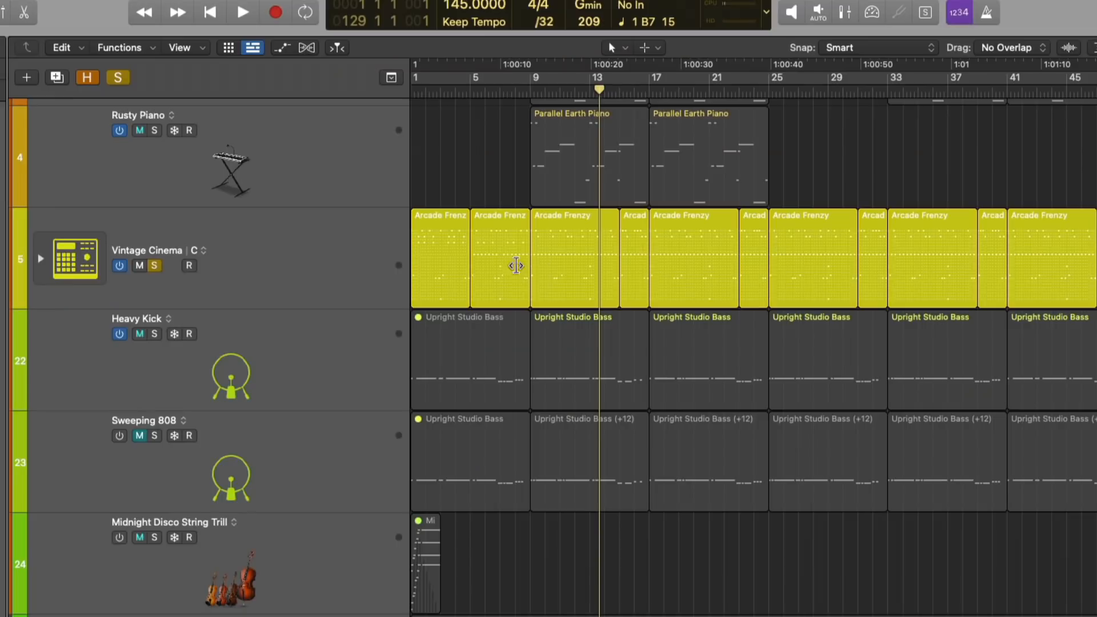
# Step: Show the inactive alternatives of the Vintage Cinema track and create a new empty alternative for it
pyautogui.click(201, 251)
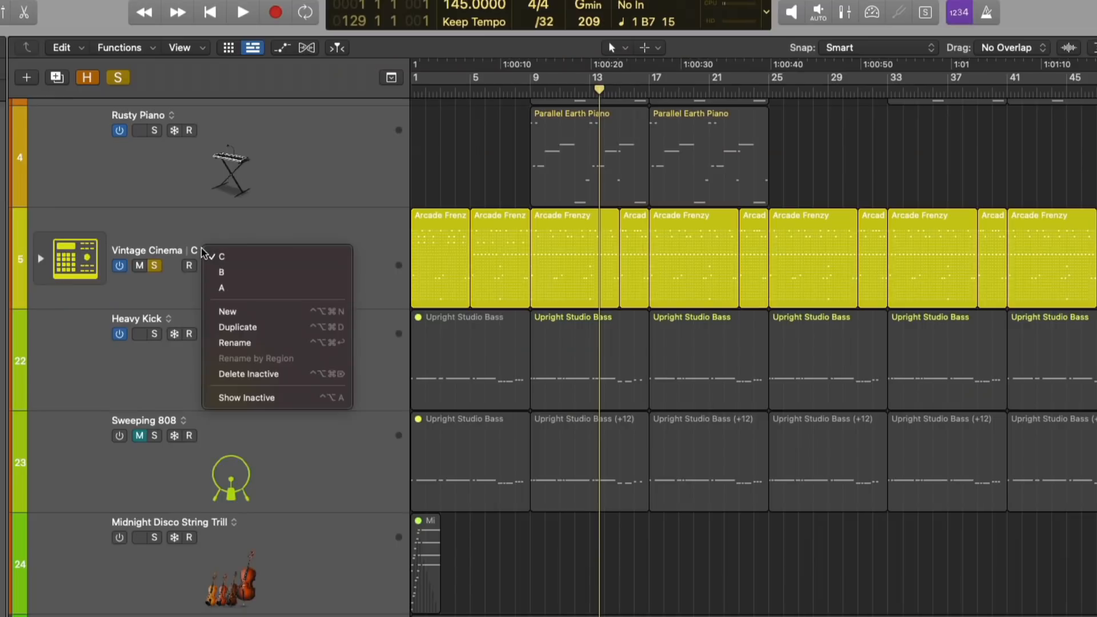
pyautogui.click(227, 396)
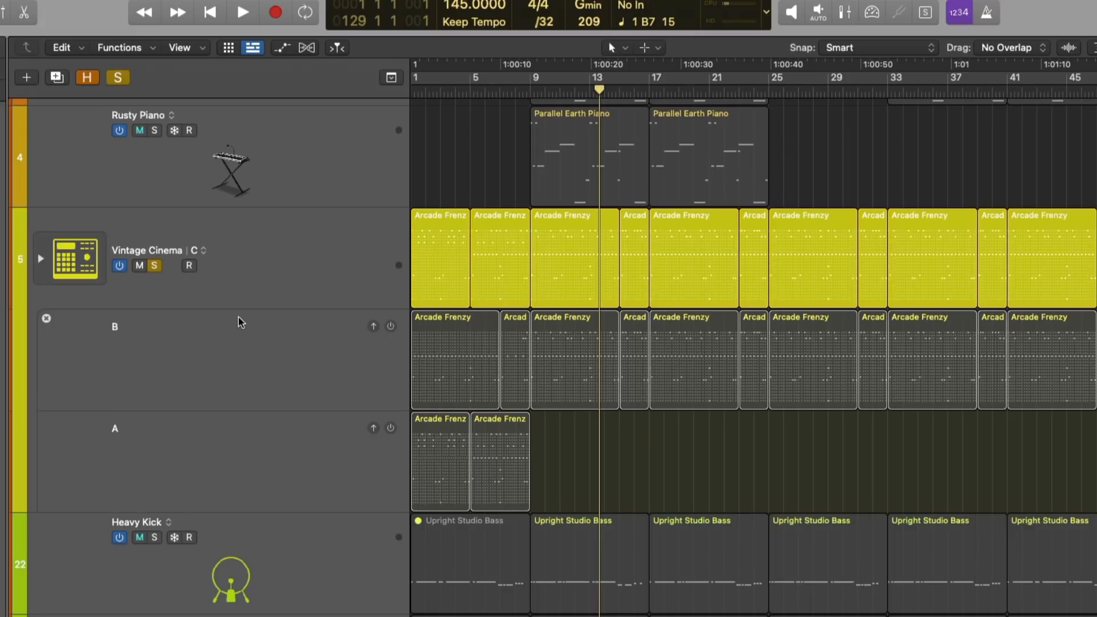
pyautogui.click(206, 252)
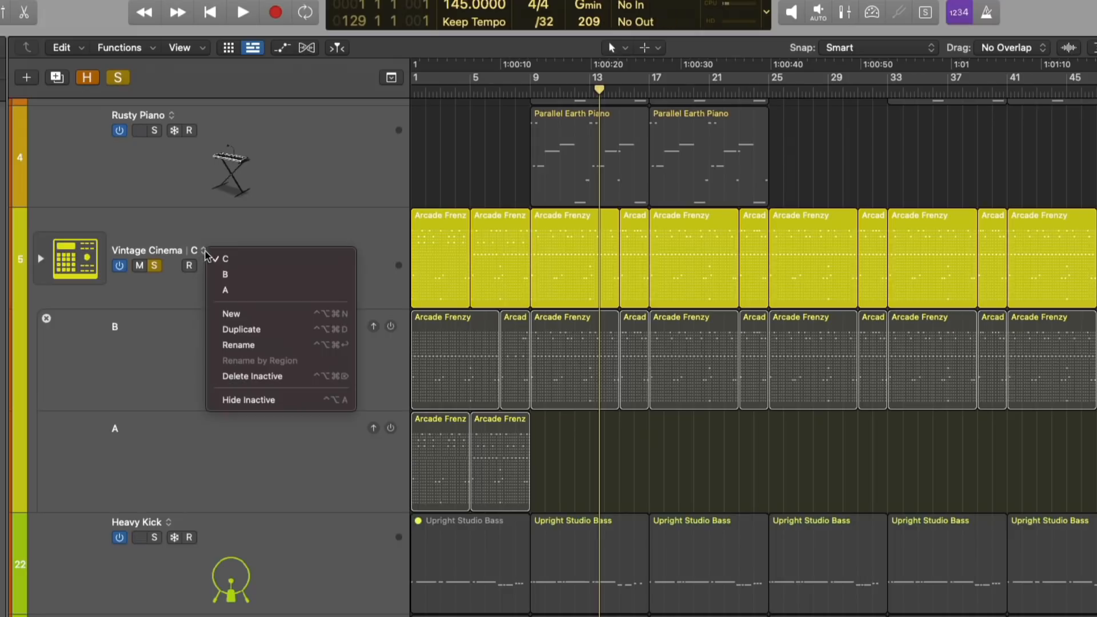
pyautogui.click(234, 314)
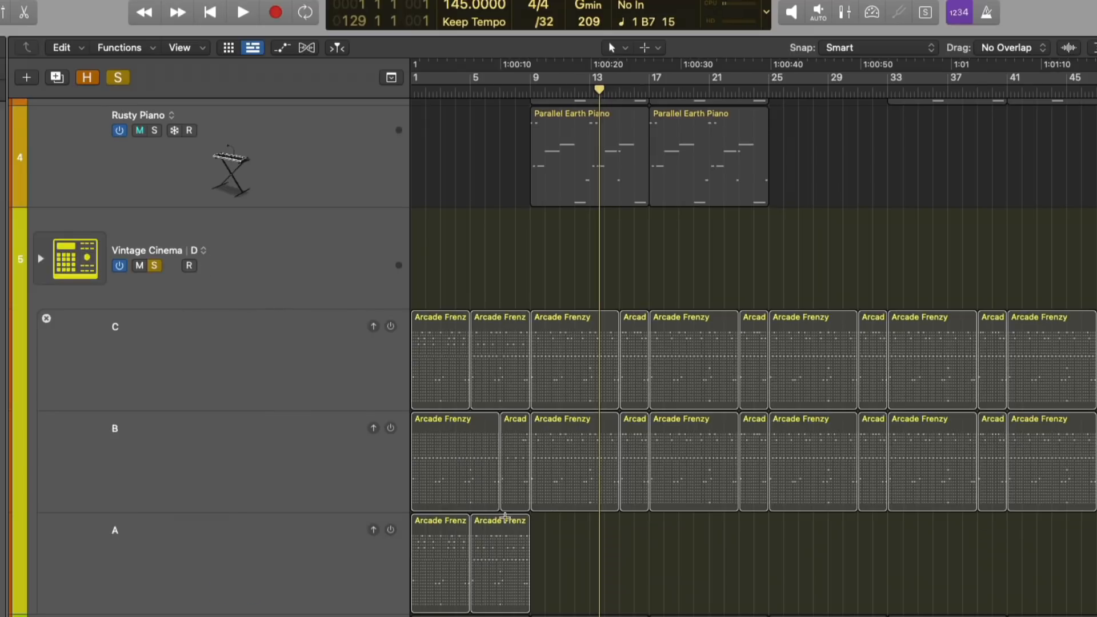
# Step: Copy alternative A's two regions and alternative B's regions from bar 9 onward into the new Vintage Cinema alternative
pyautogui.moveTo(551, 542); pyautogui.dragTo(457, 277)
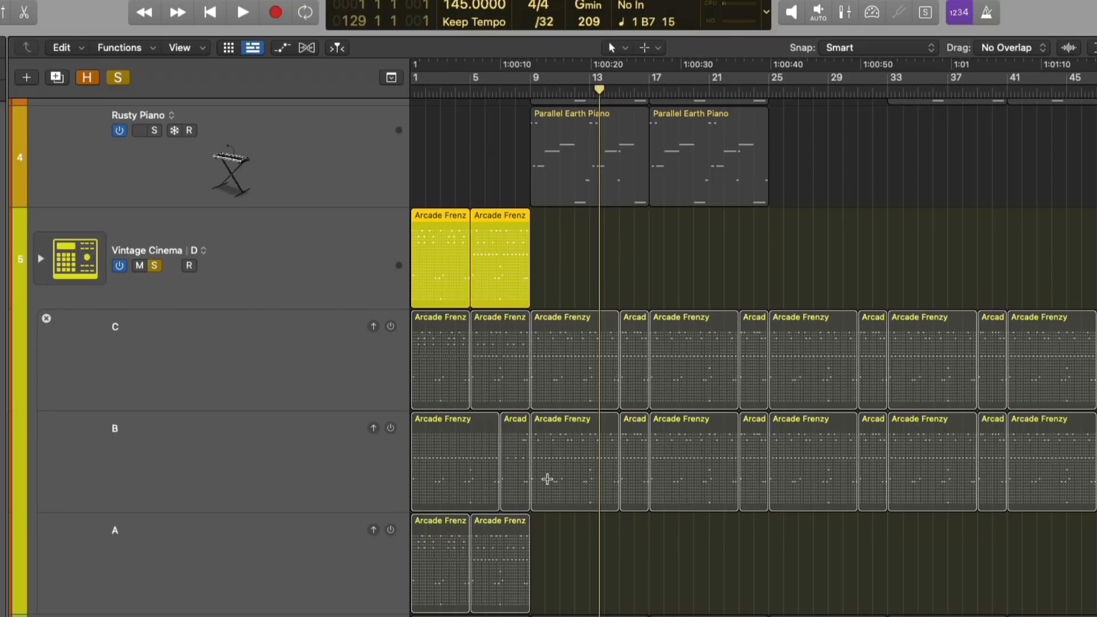
pyautogui.press('super+Left')
pyautogui.press('super+Left')
pyautogui.press('super+Left')
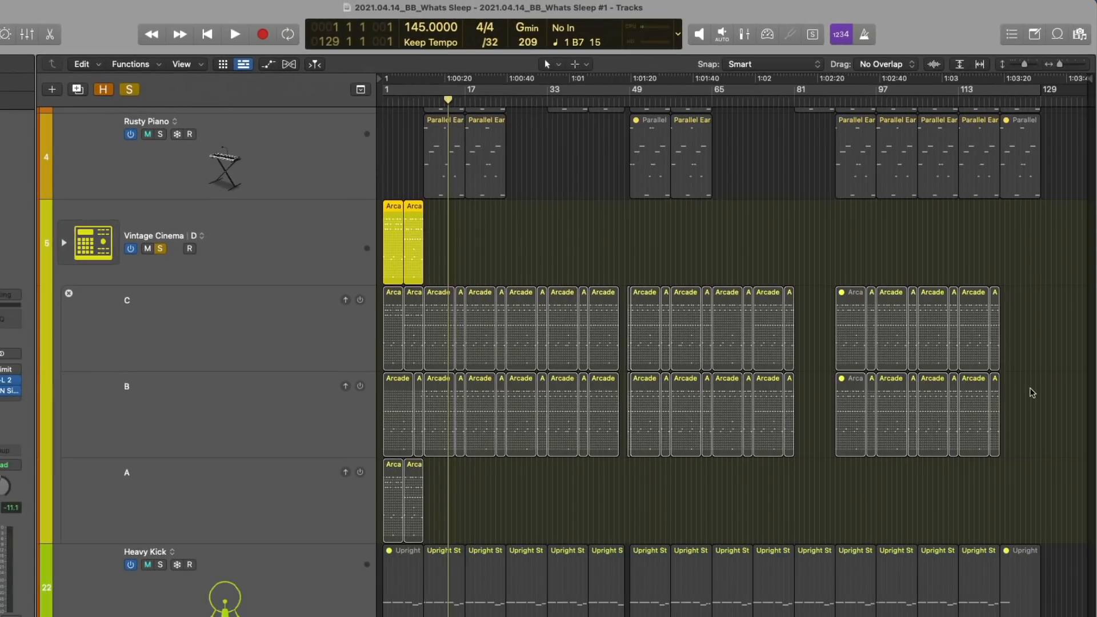
pyautogui.moveTo(1033, 394); pyautogui.dragTo(430, 258)
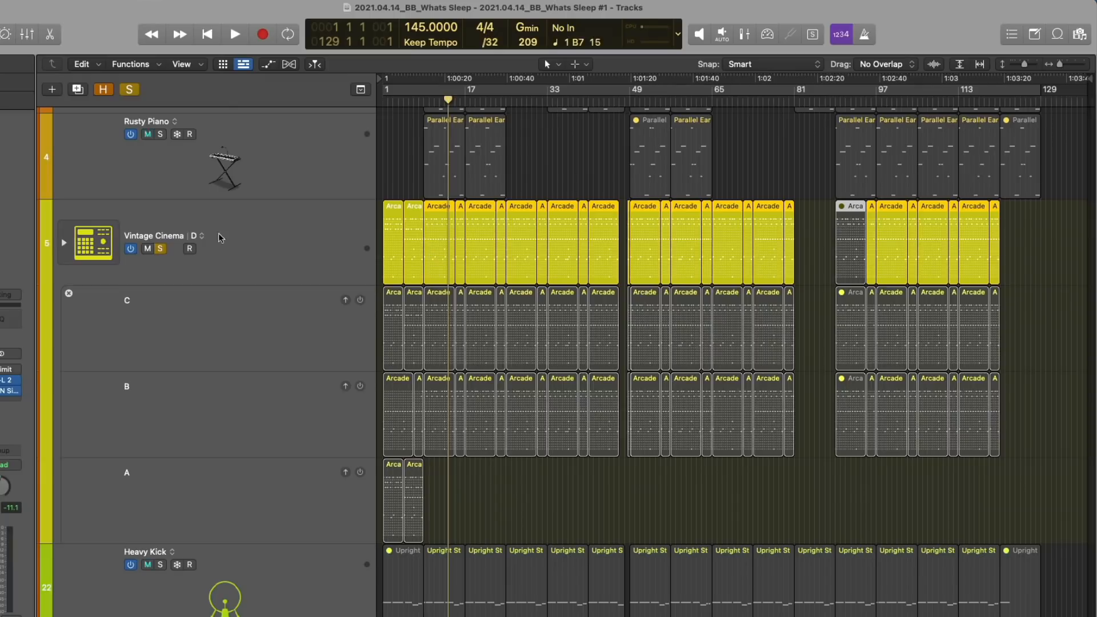
# Step: Switch the Vintage Cinema track to alternative B, with its inactive alternatives hidden and its solo off
pyautogui.click(202, 235)
pyautogui.click(209, 267)
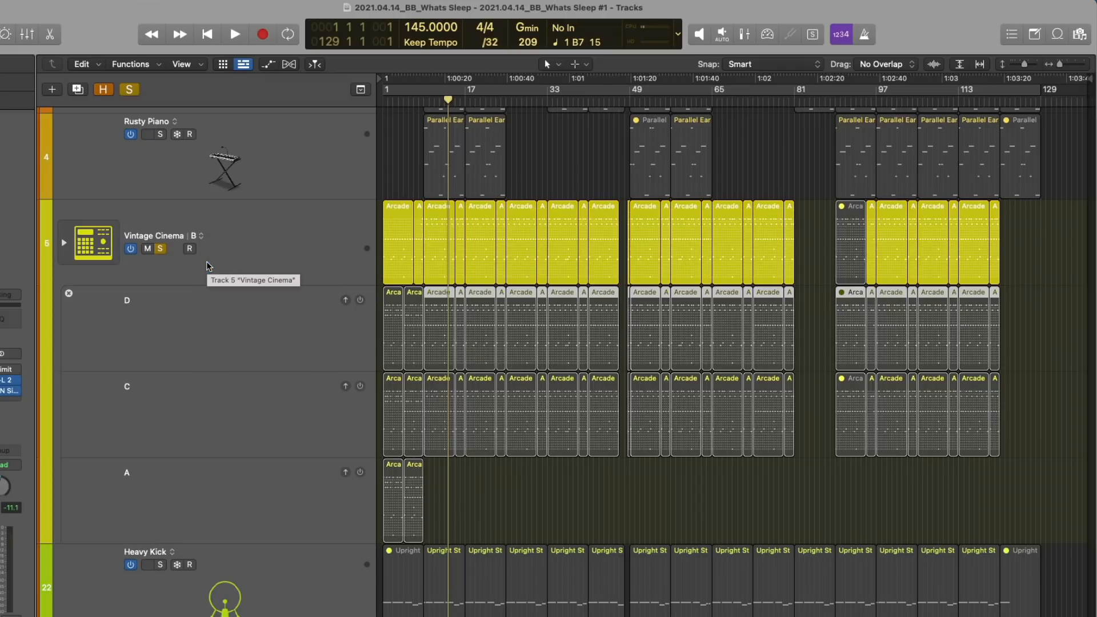
pyautogui.click(201, 236)
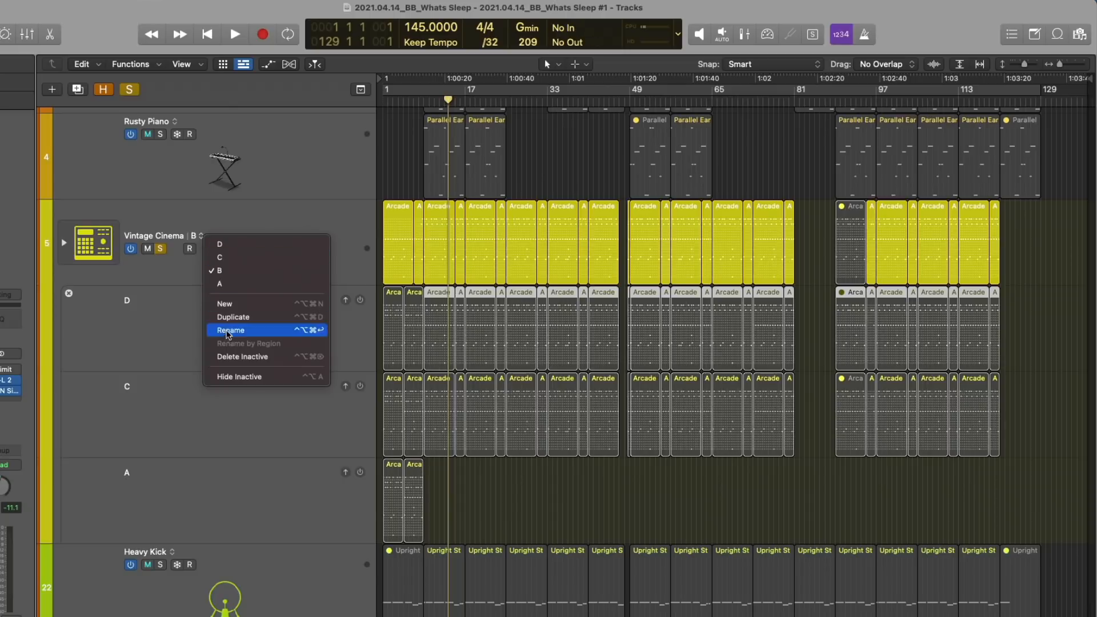
pyautogui.click(225, 375)
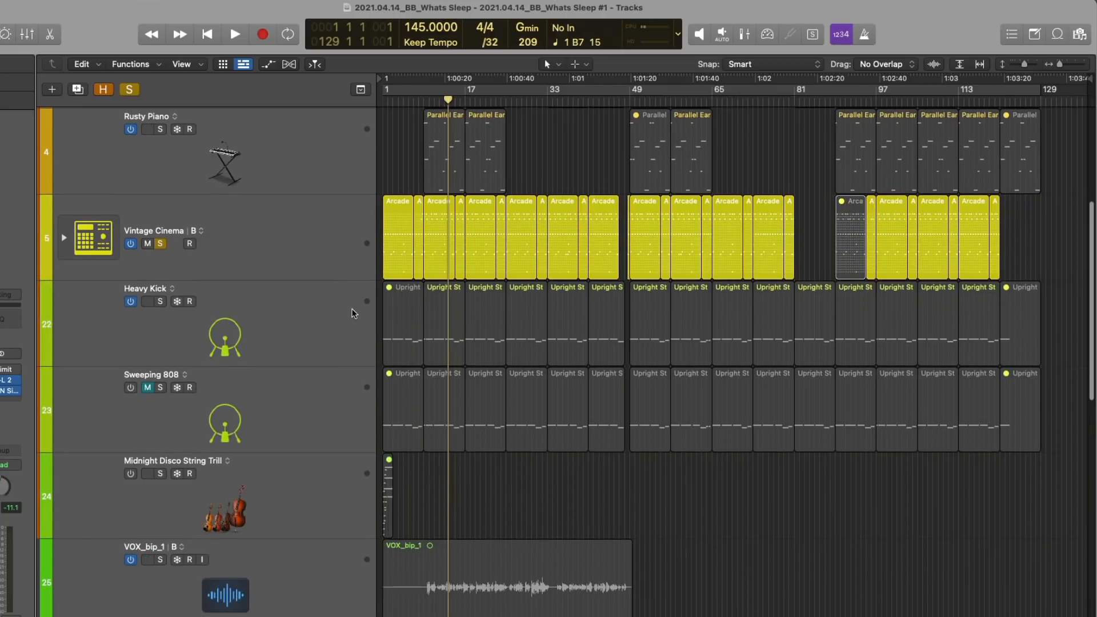
pyautogui.click(182, 242)
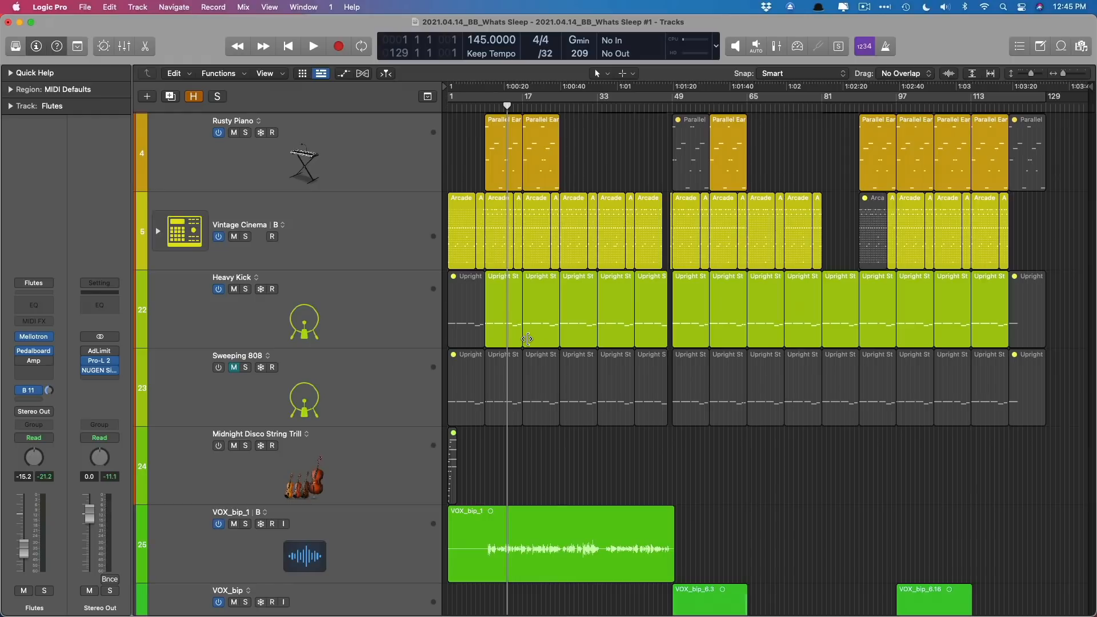
# Step: Select the VOX_bip_1 track and switch it to alternative A
pyautogui.scroll(-8, 714, 350)
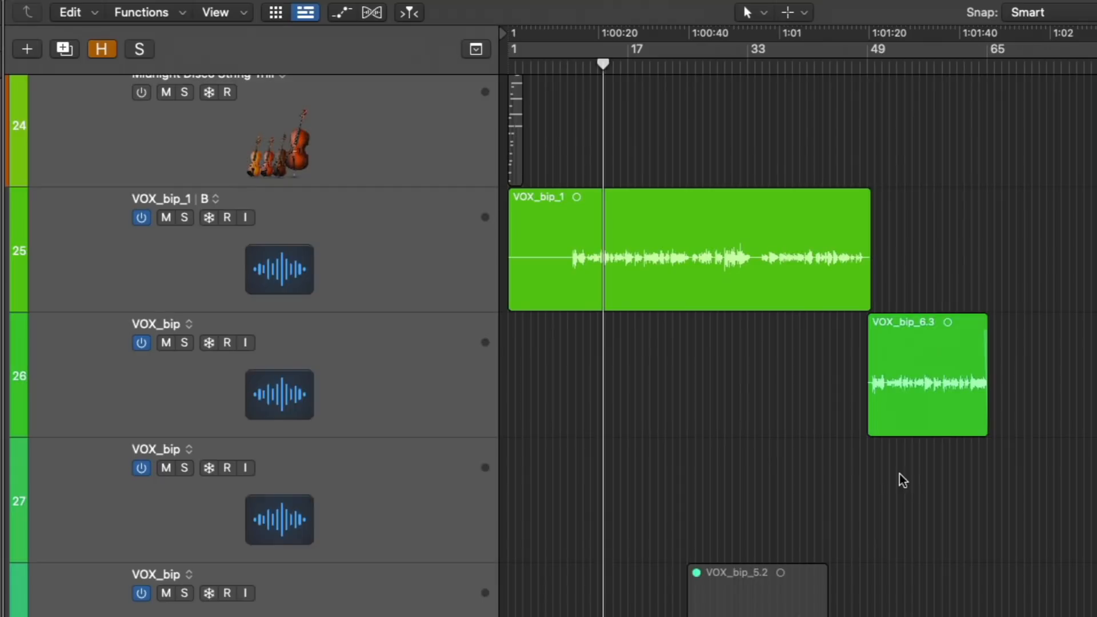
pyautogui.click(404, 265)
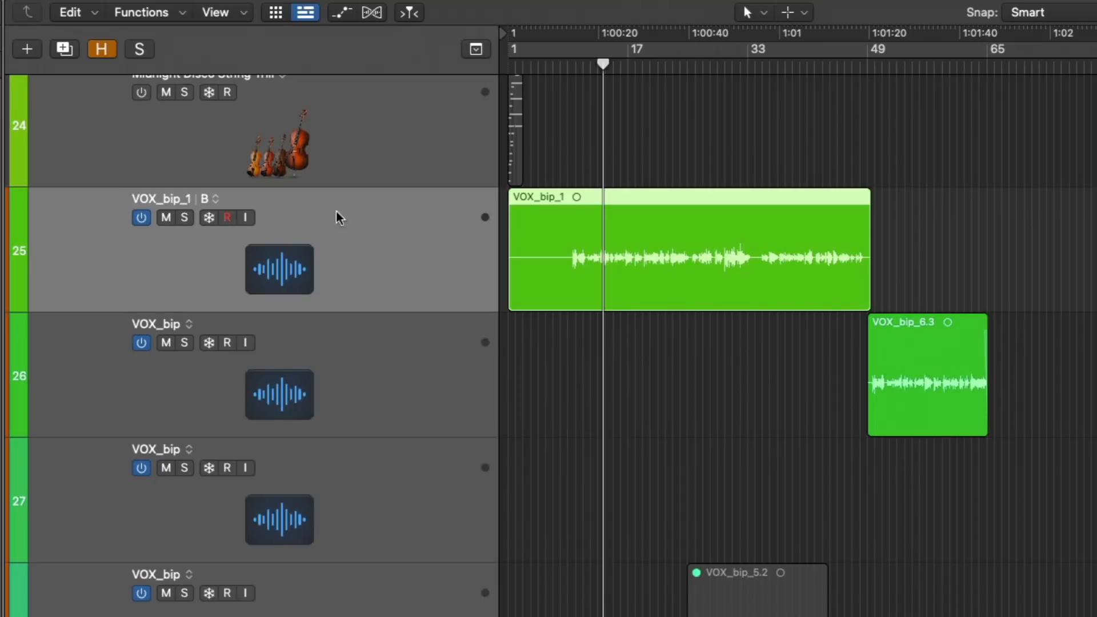
pyautogui.click(216, 195)
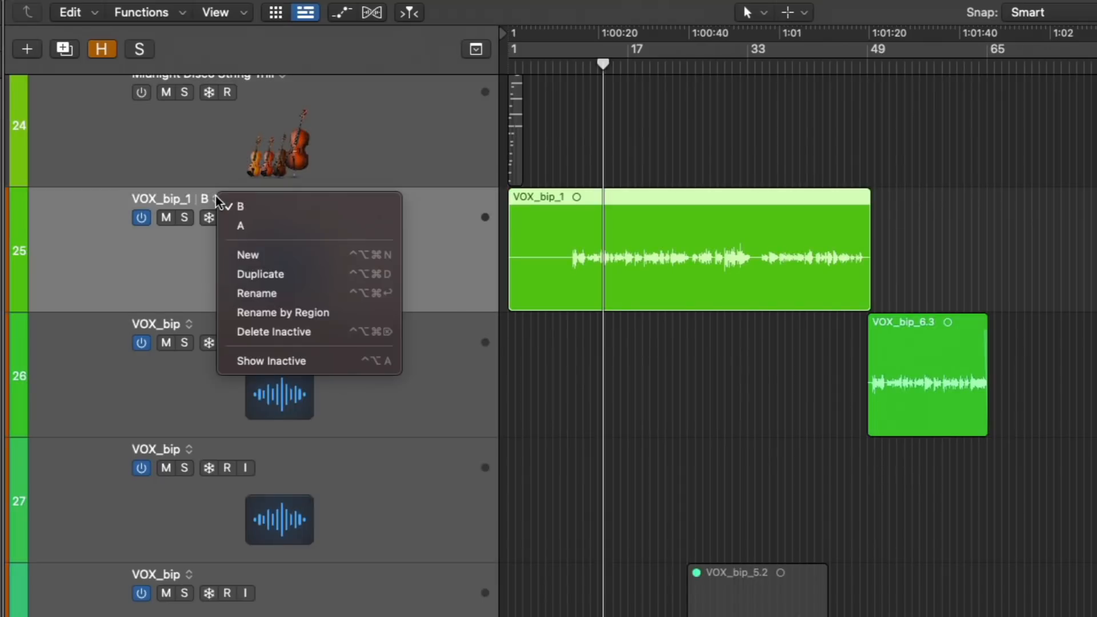
pyautogui.click(237, 222)
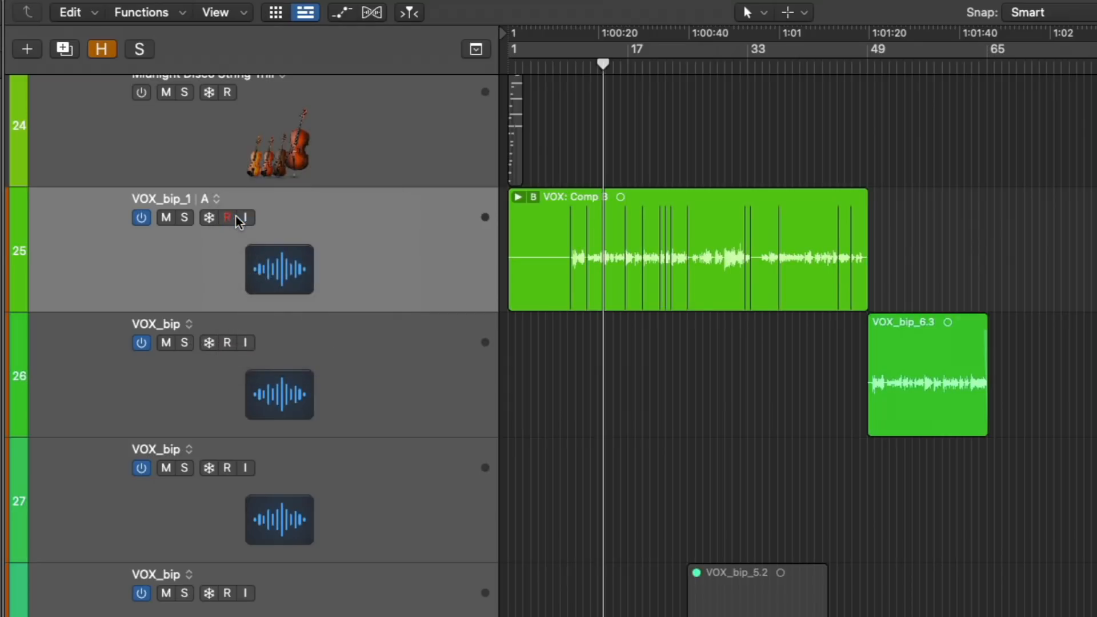
# Step: Expand the VOX: Comp B take folder to examine its vocal takes and comp selections, and collapse it again
pyautogui.click(516, 192)
pyautogui.scroll(-20, 662, 331)
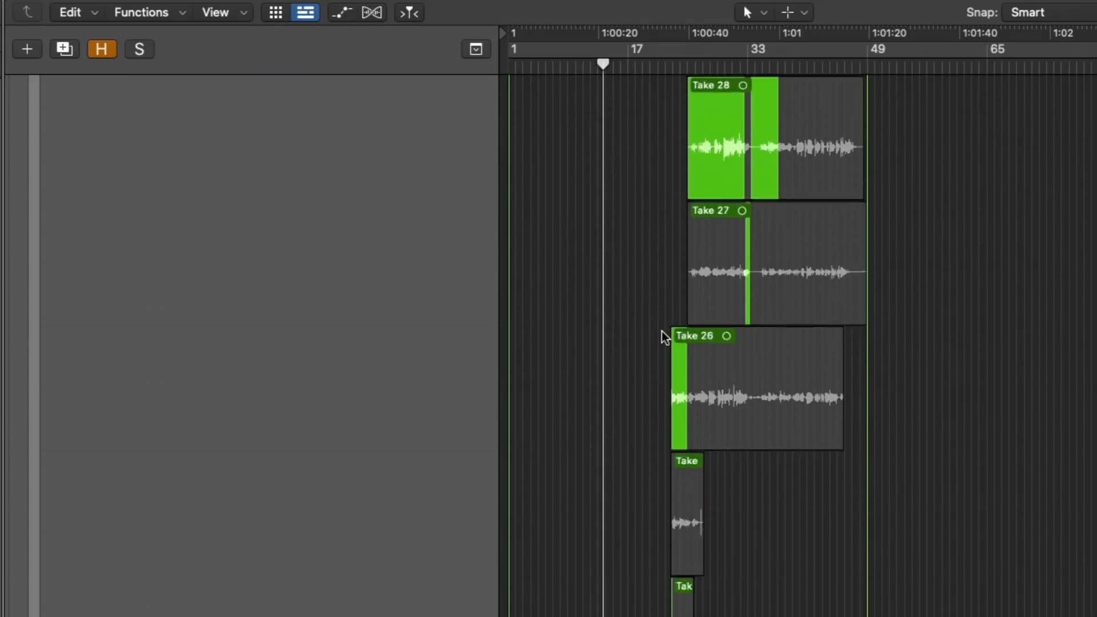
pyautogui.scroll(20, 662, 331)
pyautogui.click(518, 330)
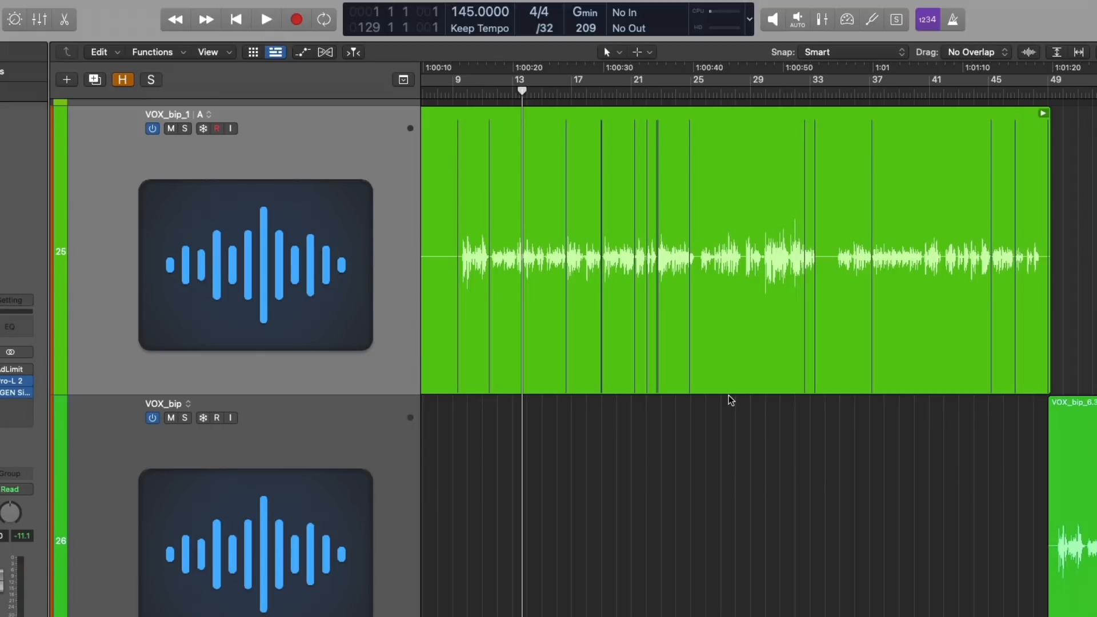
pyautogui.press('super+Left')
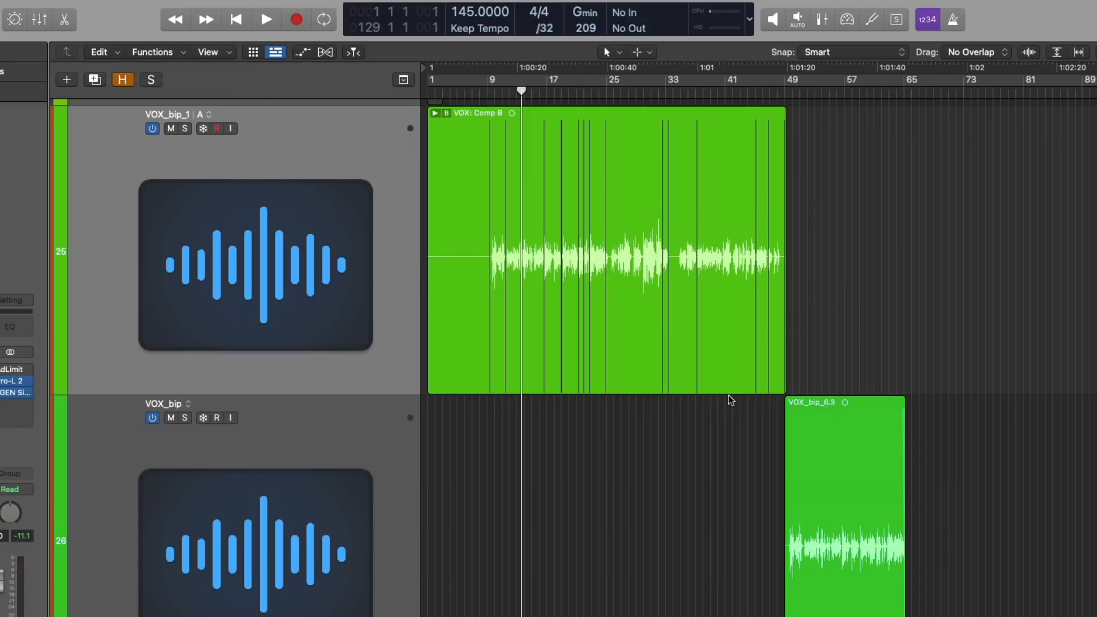
# Step: Bounce the VOX: Comp B region in place to a new track, muting the source and bypassing the effect plug-ins
pyautogui.click(534, 121)
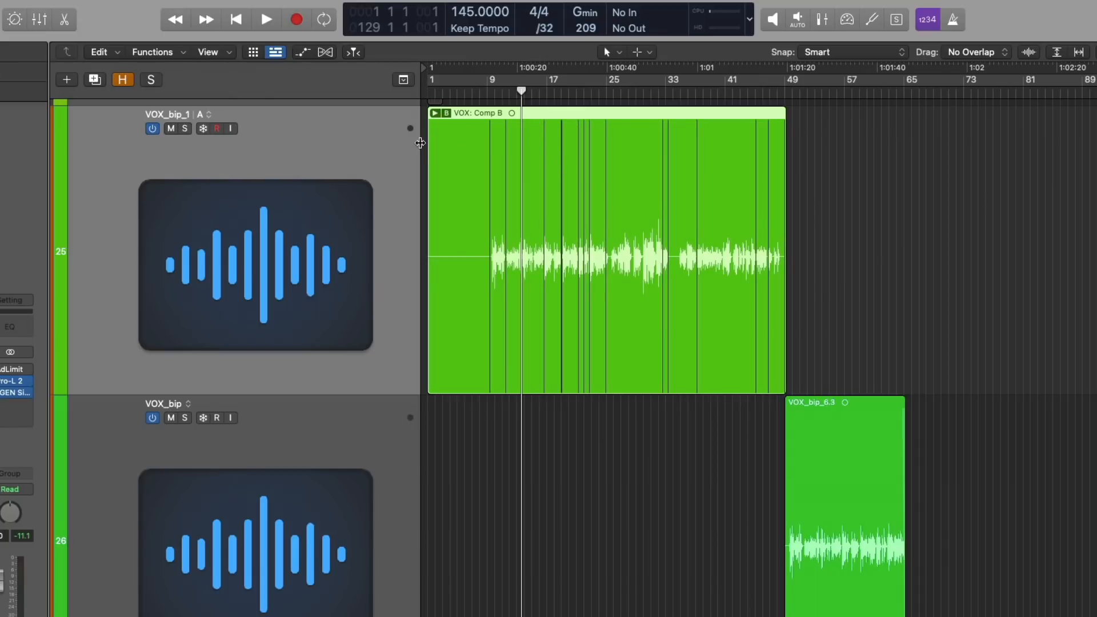
pyautogui.hotkey('ctrl', 'b')
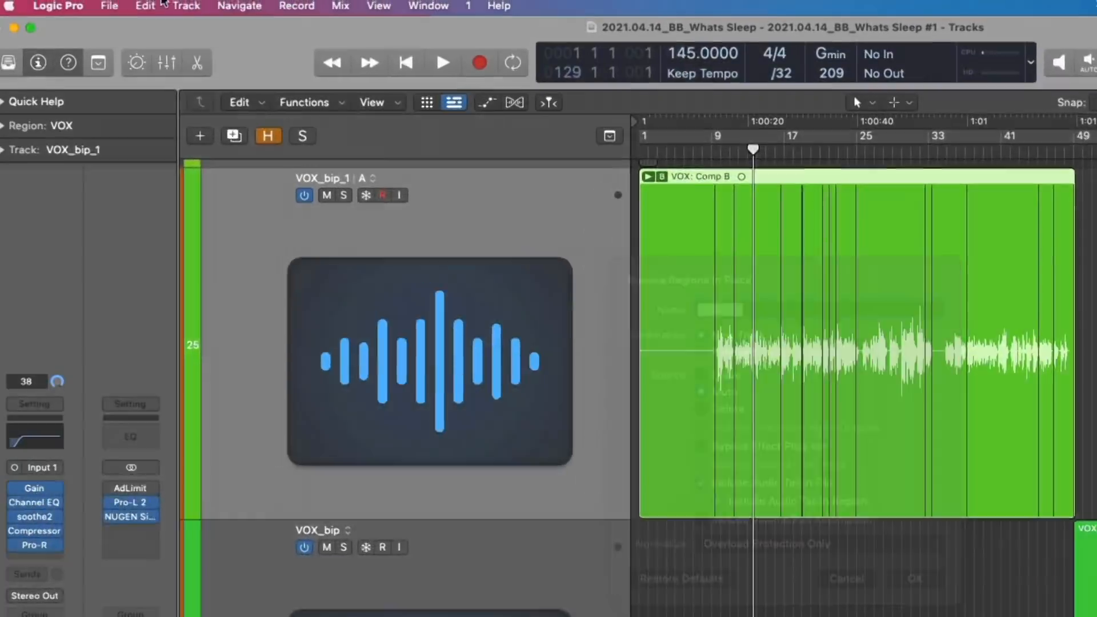
pyautogui.click(149, 8)
pyautogui.moveTo(166, 440)
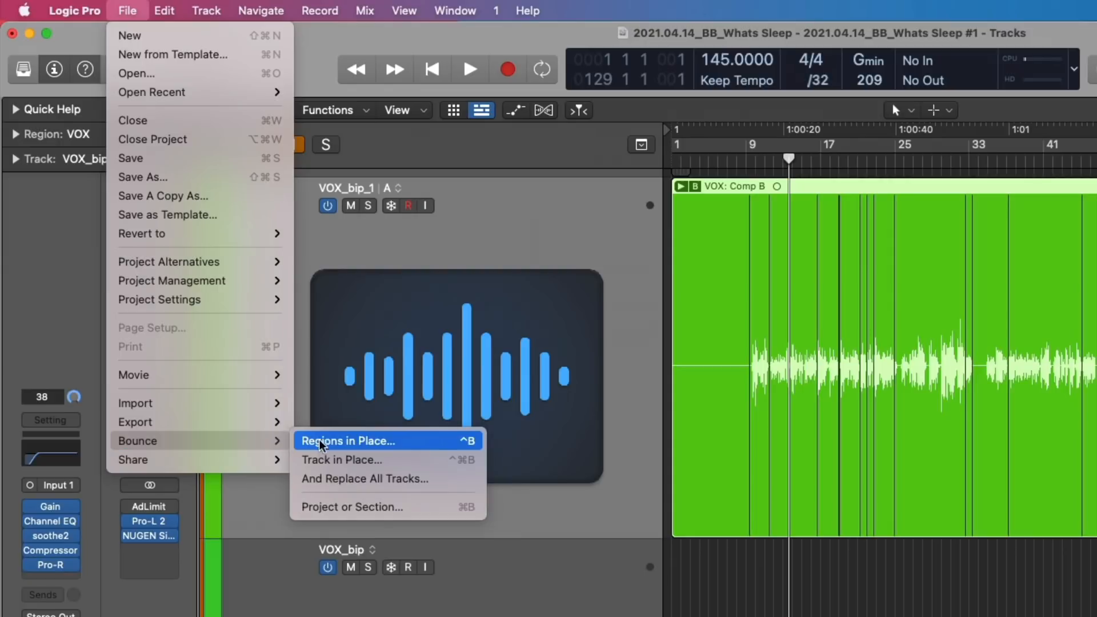
pyautogui.click(326, 443)
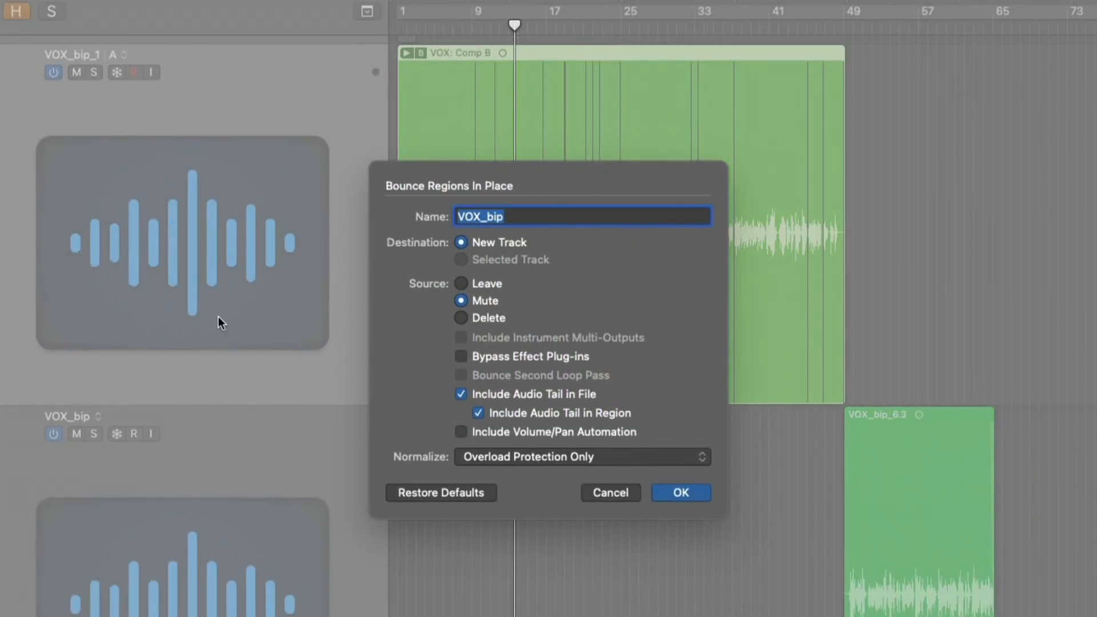
pyautogui.click(475, 359)
pyautogui.click(677, 492)
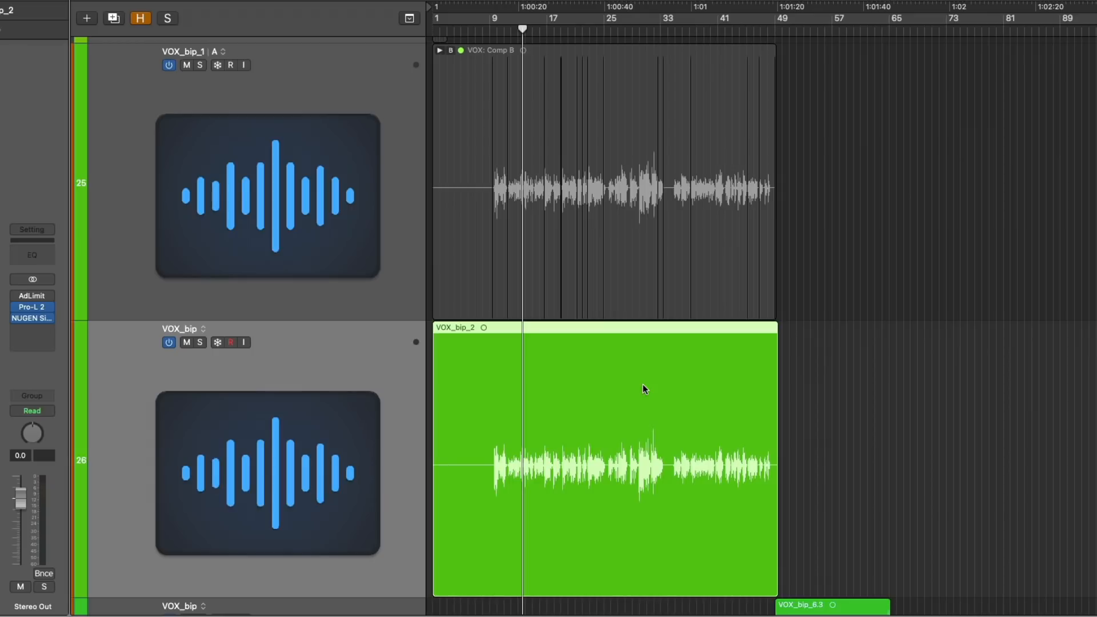
# Step: Turn off and hide the original VOX_bip_1 track, and undo these changes together with the region bounce
pyautogui.click(226, 108)
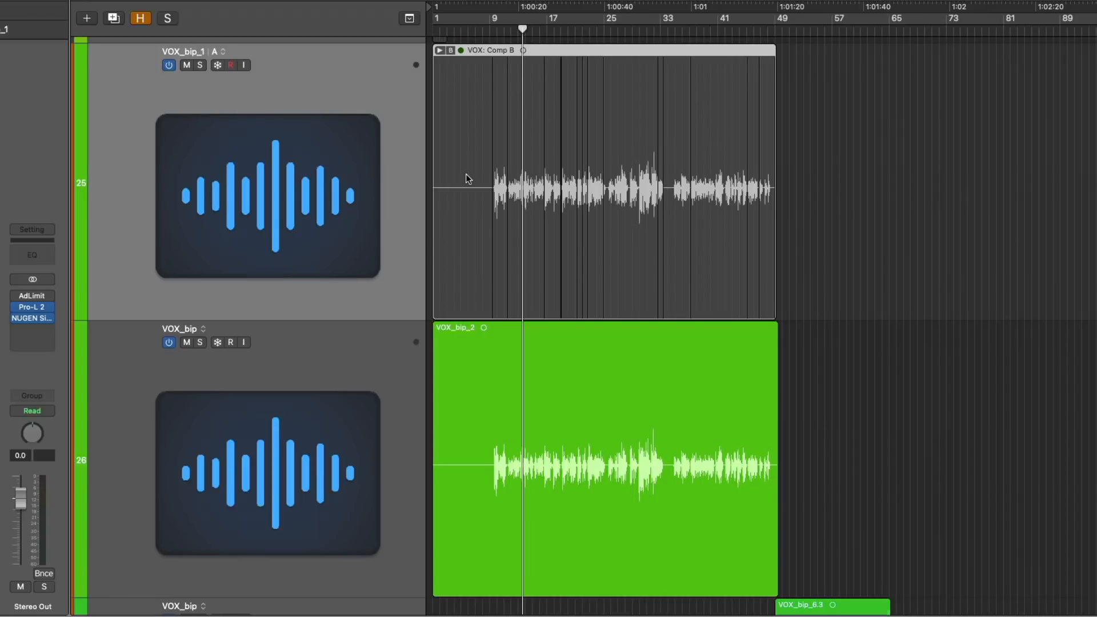
pyautogui.click(168, 64)
pyautogui.press('Down')
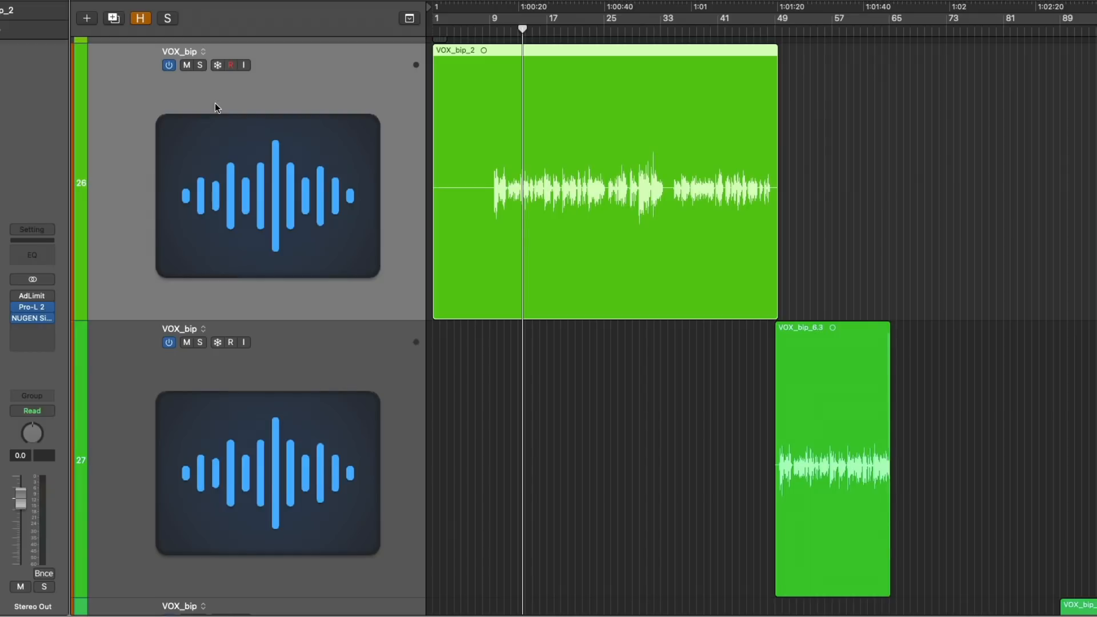
pyautogui.press('Up')
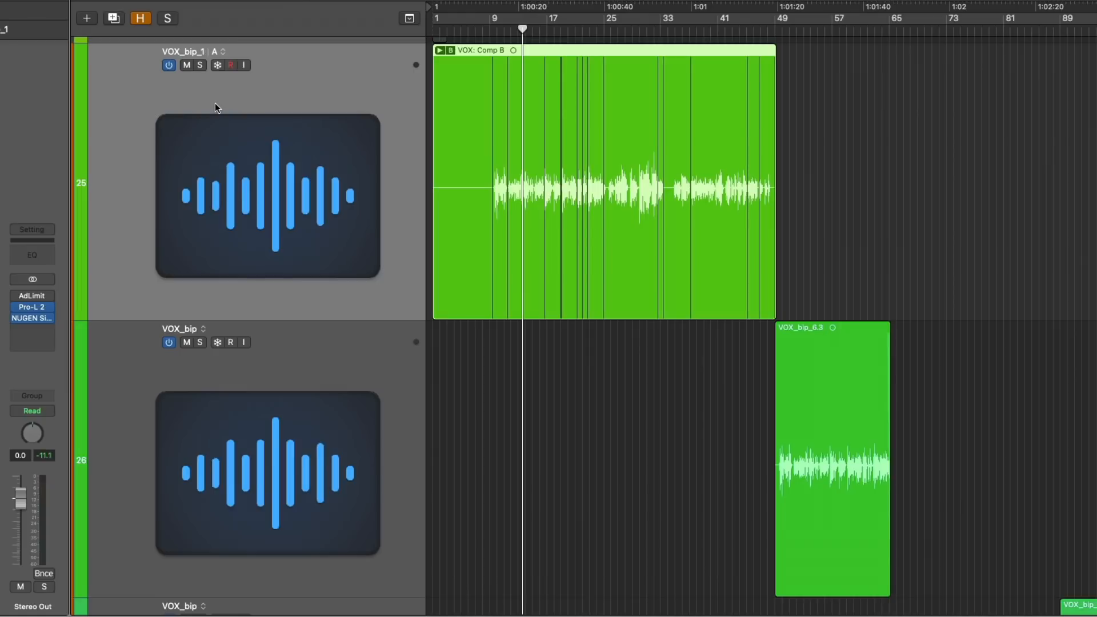
# Step: Return the playhead to the project start and compare alternatives B and A of the VOX_bip_1 track, ending on A
pyautogui.press('Return')
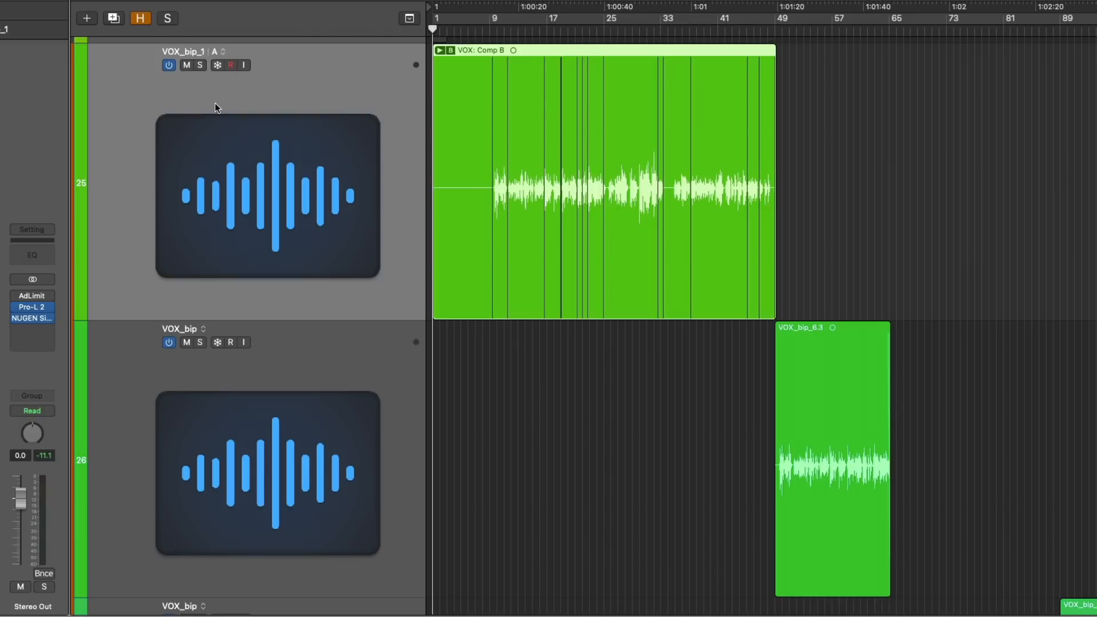
pyautogui.click(225, 52)
pyautogui.click(235, 60)
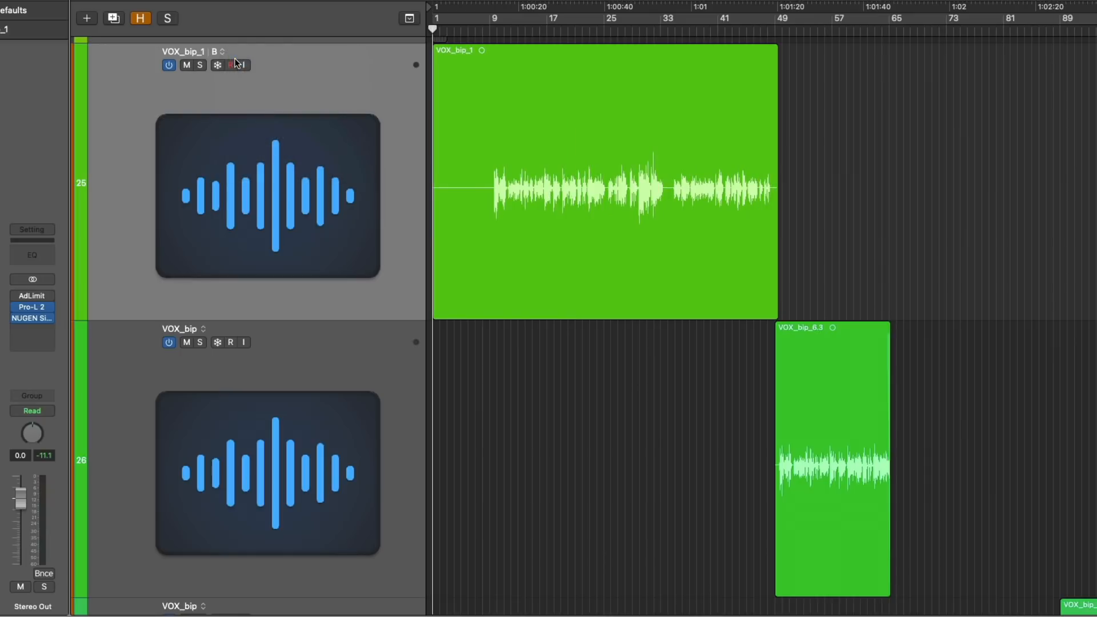
pyautogui.click(222, 52)
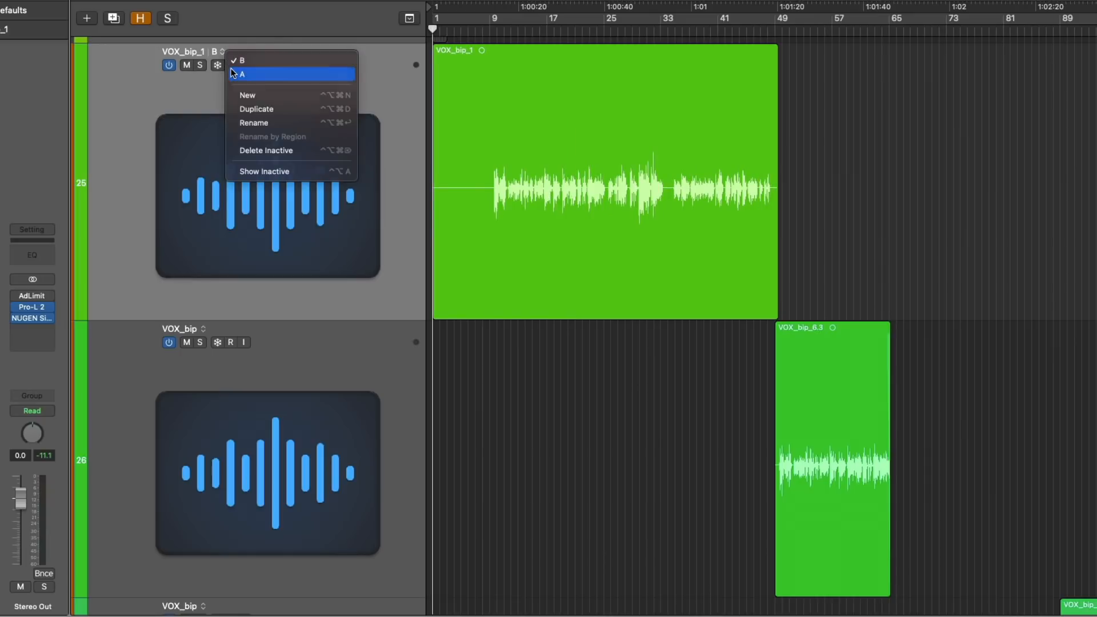
pyautogui.click(234, 71)
pyautogui.click(456, 74)
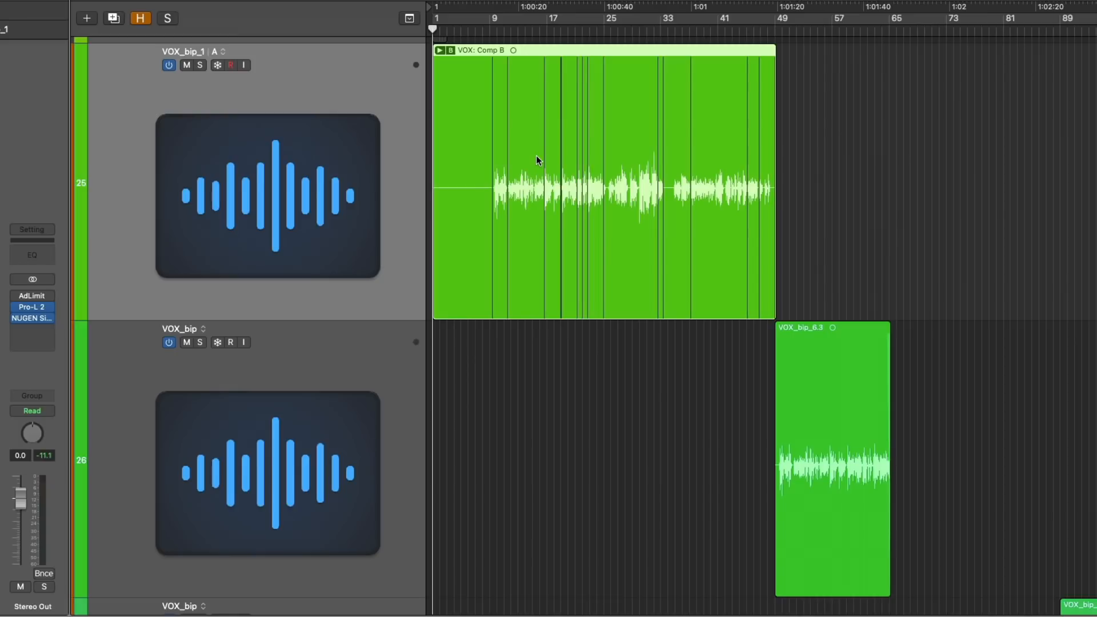
# Step: Duplicate the VOX_bip_1 track's alternative A and bounce the track in place, replacing the track with effect plug-ins bypassed
pyautogui.click(224, 51)
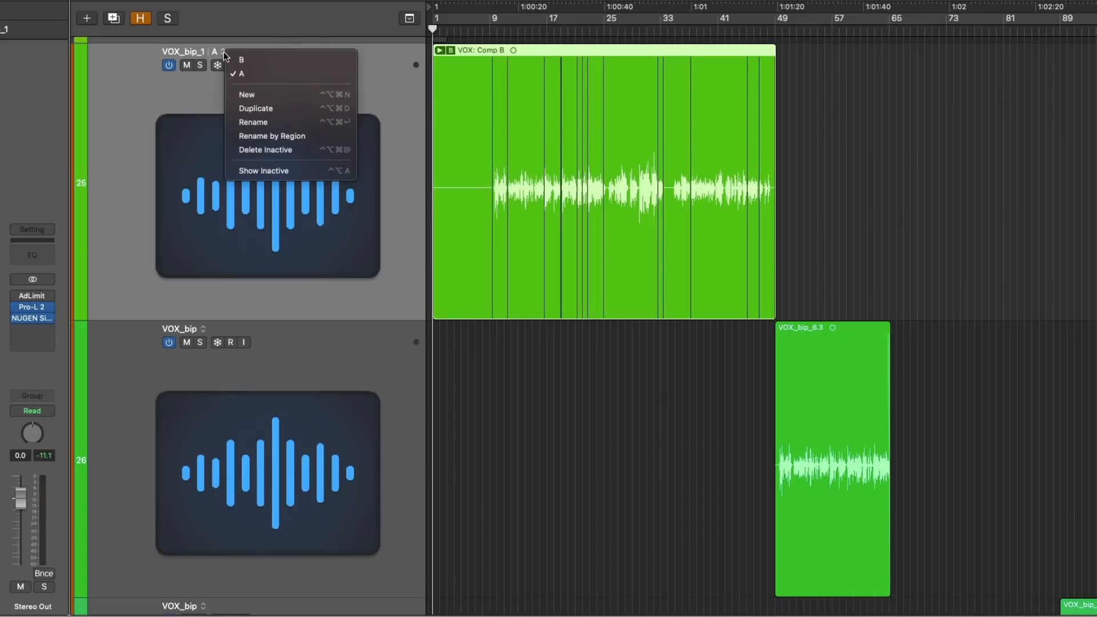
pyautogui.click(235, 108)
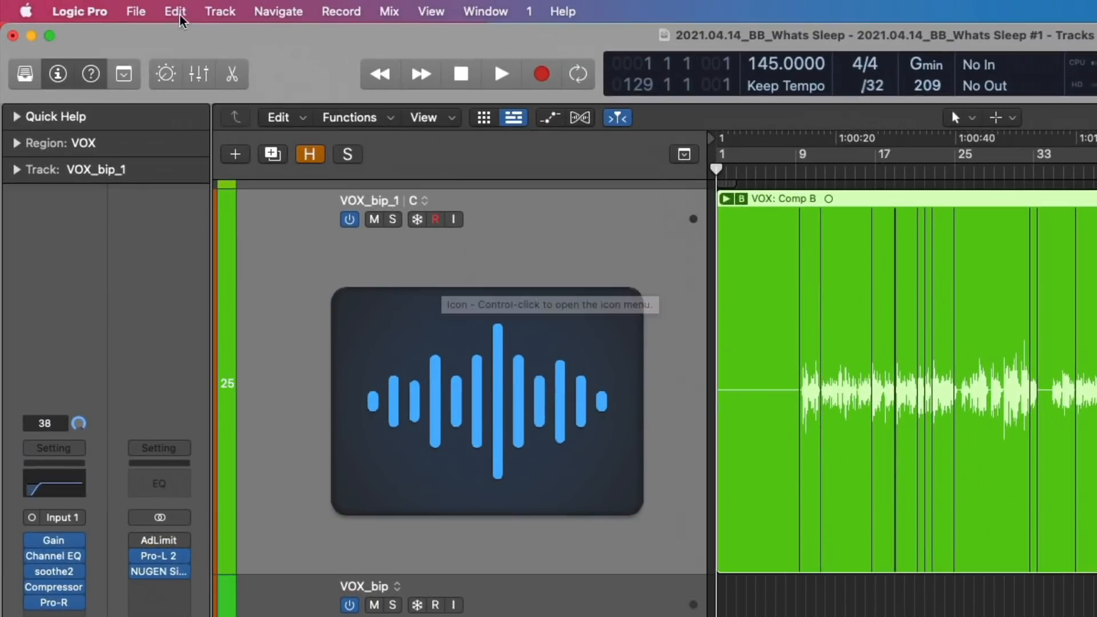
pyautogui.click(137, 10)
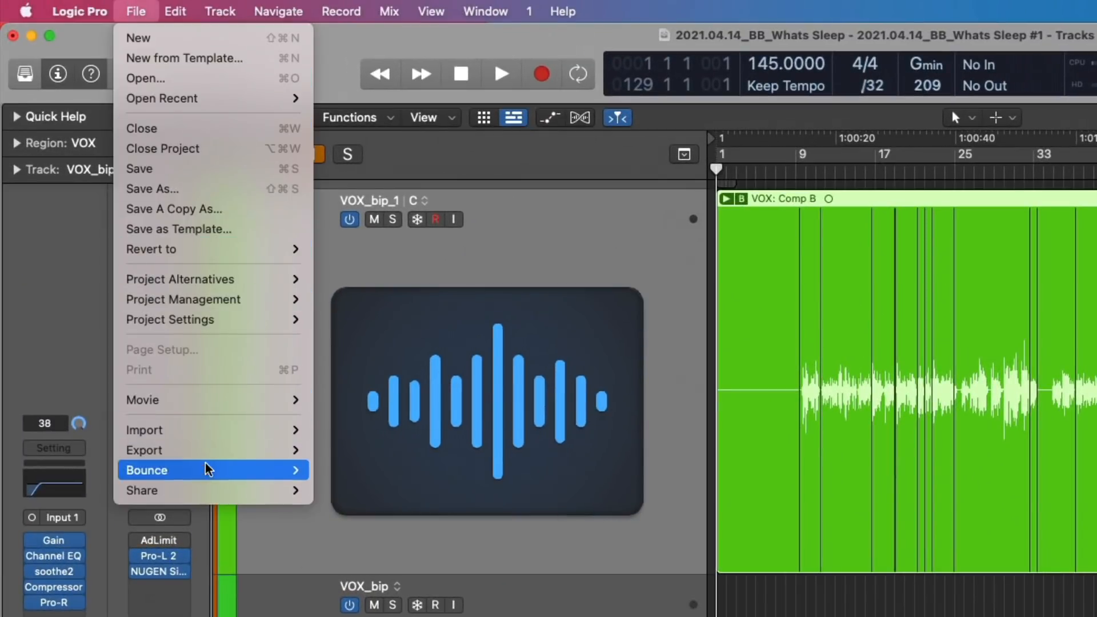
pyautogui.moveTo(208, 470)
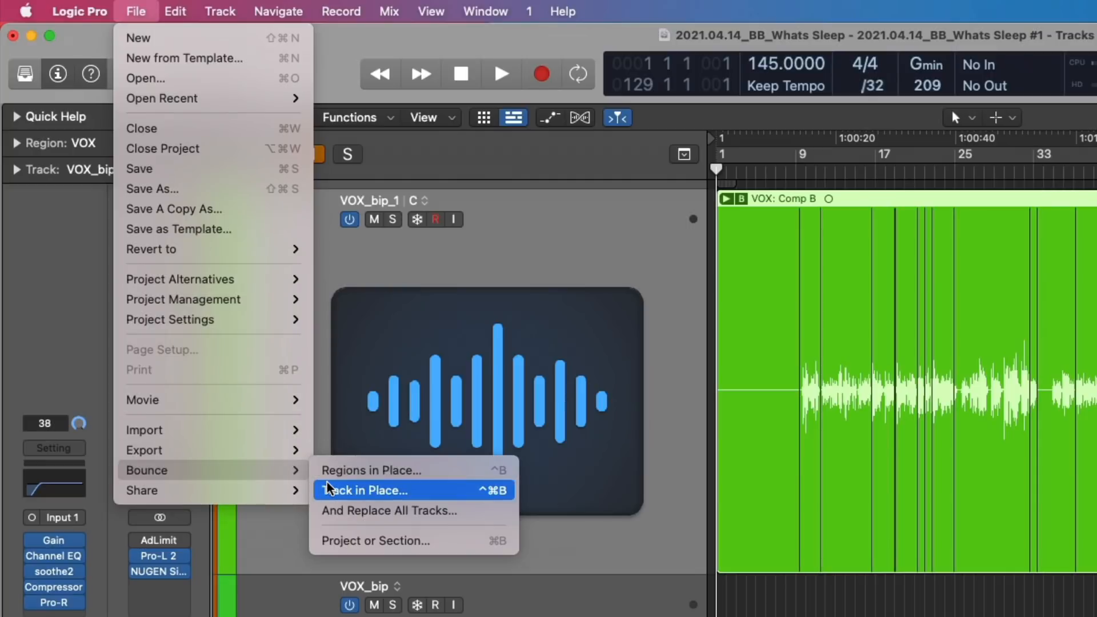
pyautogui.click(366, 489)
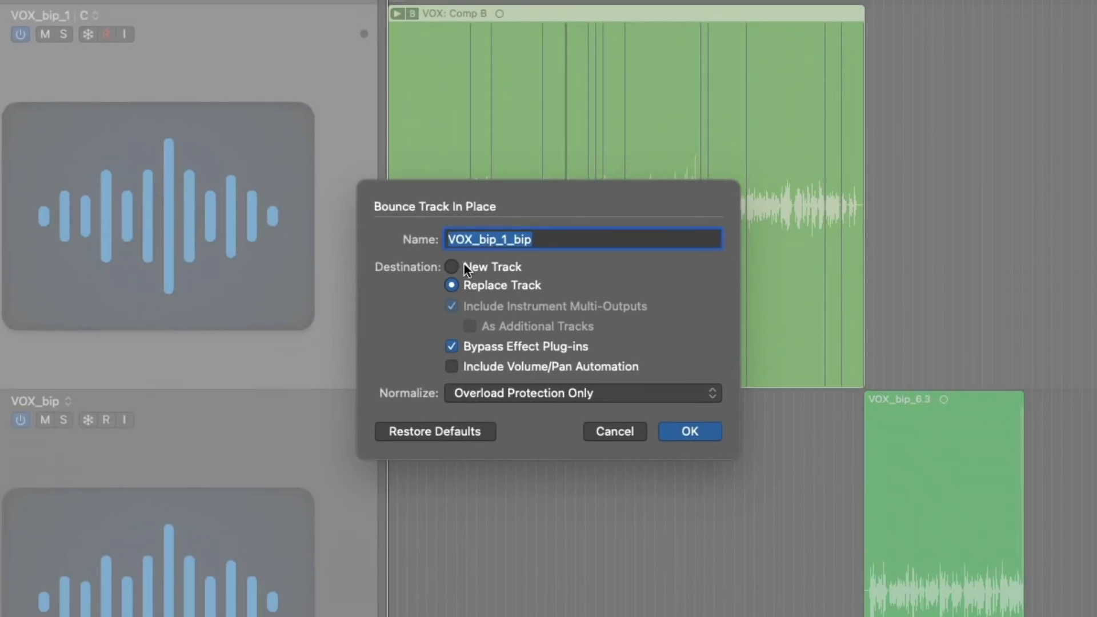
pyautogui.click(466, 267)
pyautogui.click(680, 430)
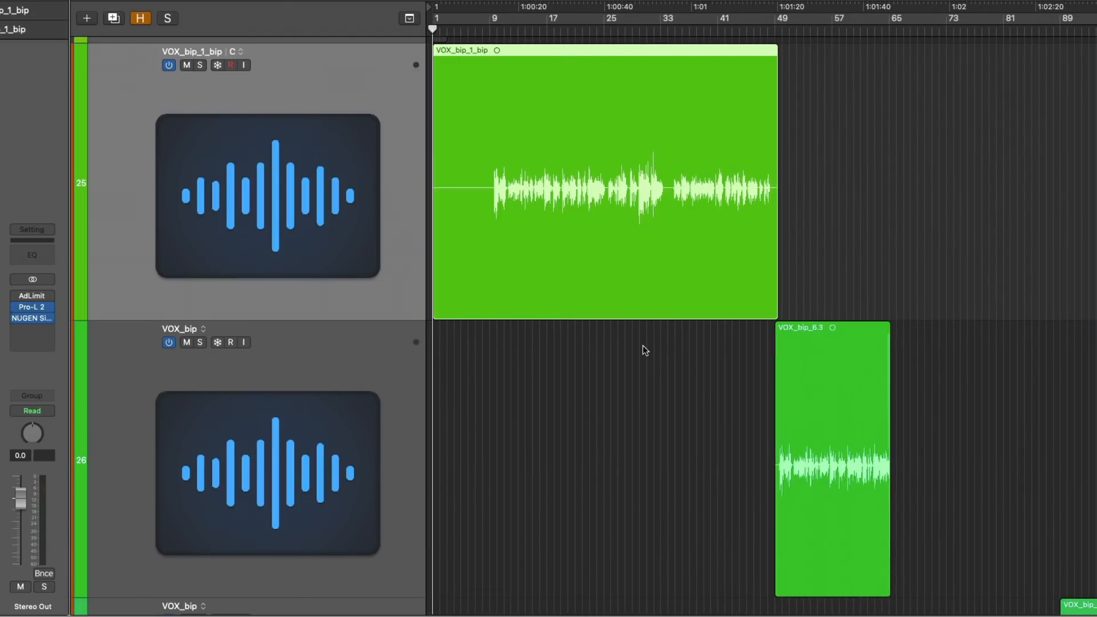
# Step: Compare alternatives A and B of the VOX_bip_1_bip track, examining the VOX: Comp B takes in A and ending on B
pyautogui.click(242, 50)
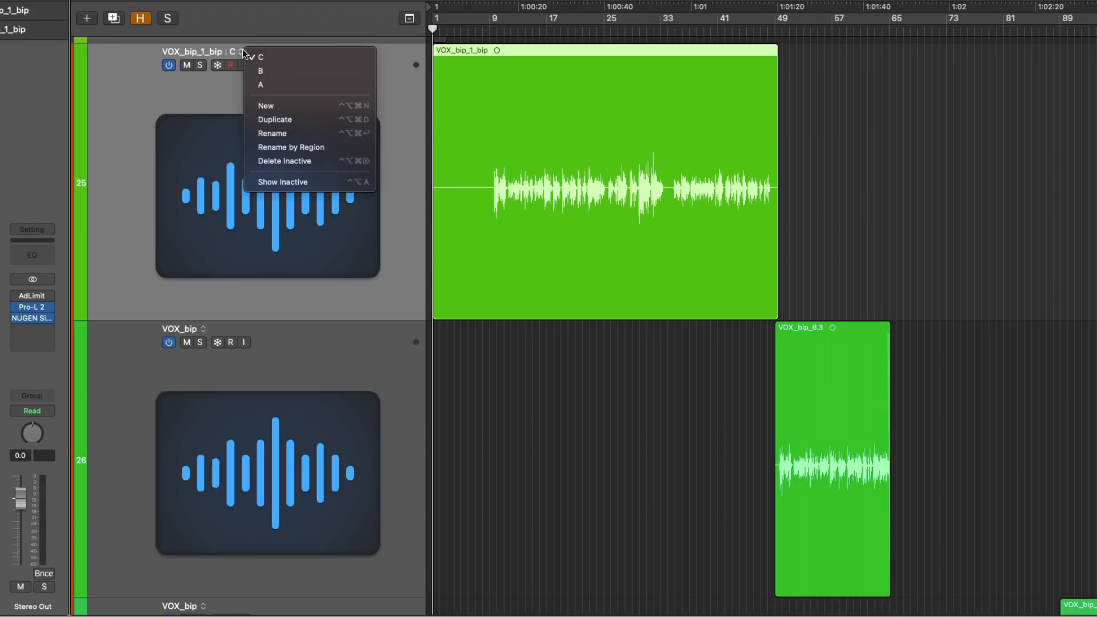
pyautogui.click(250, 84)
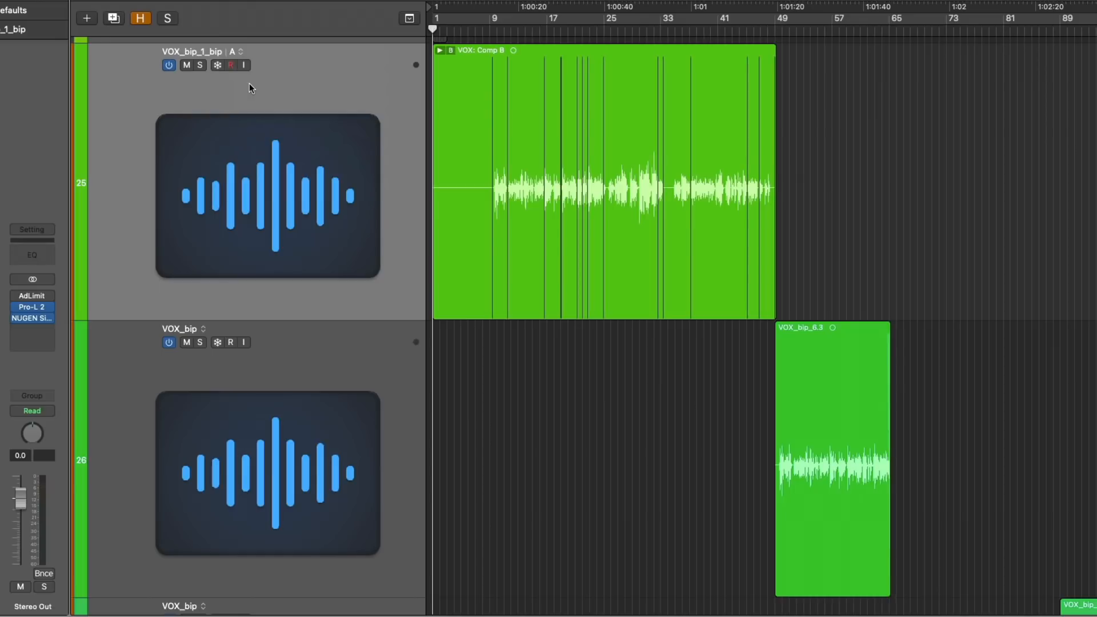
pyautogui.doubleClick(482, 49)
pyautogui.scroll(-8, 578, 259)
pyautogui.scroll(6, 577, 260)
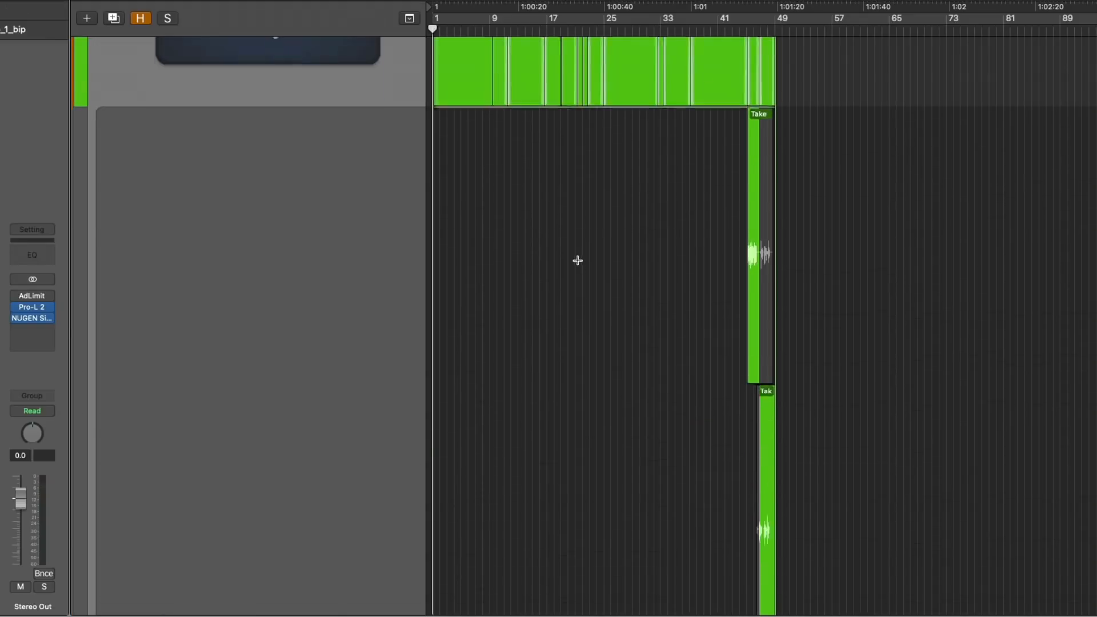
pyautogui.scroll(4, 559, 243)
pyautogui.click(440, 120)
pyautogui.click(237, 121)
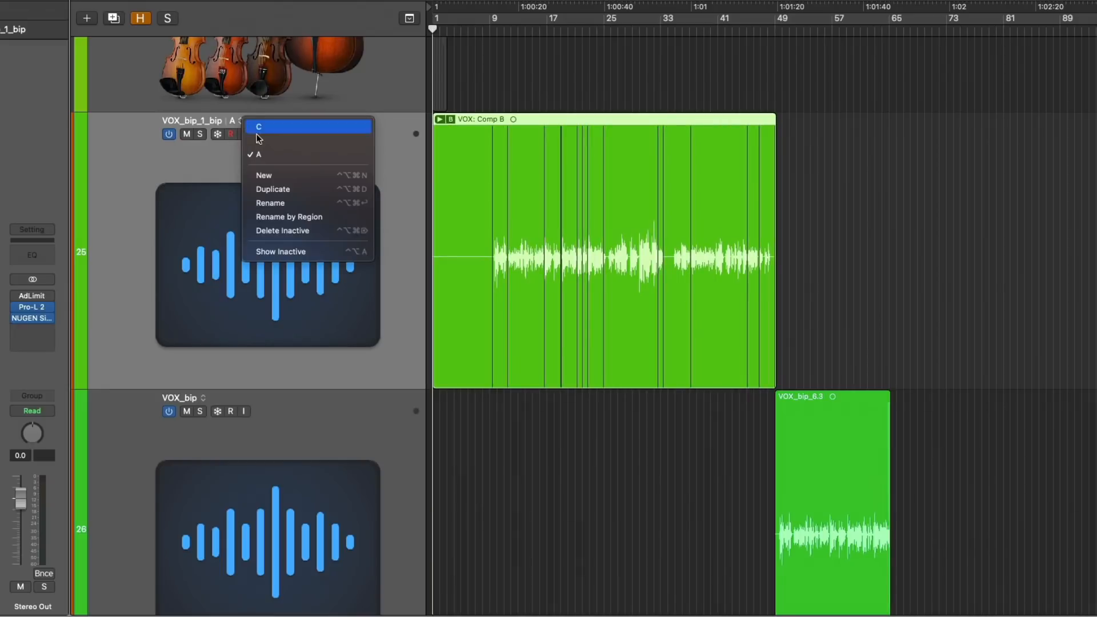
pyautogui.click(256, 136)
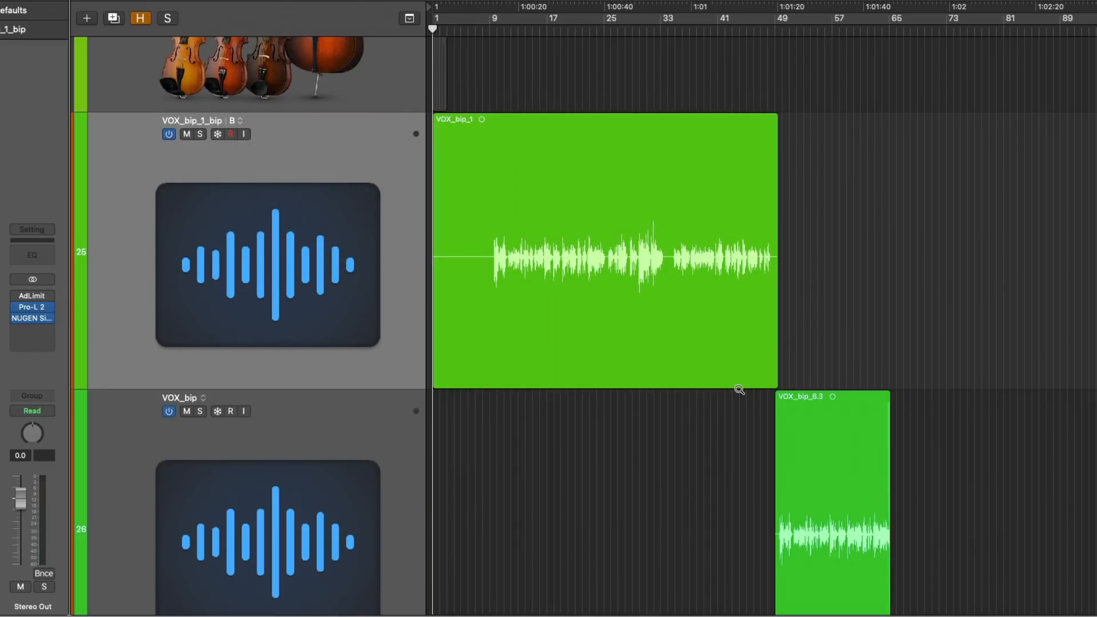
# Step: Play the KNEE CREAKS region, solo its track and move the playhead back to just after bar 33
pyautogui.keyDown('ctrl'); pyautogui.keyDown('alt'); pyautogui.click(739, 389); pyautogui.keyUp('alt'); pyautogui.keyUp('ctrl')
pyautogui.scroll(-12, 674, 372)
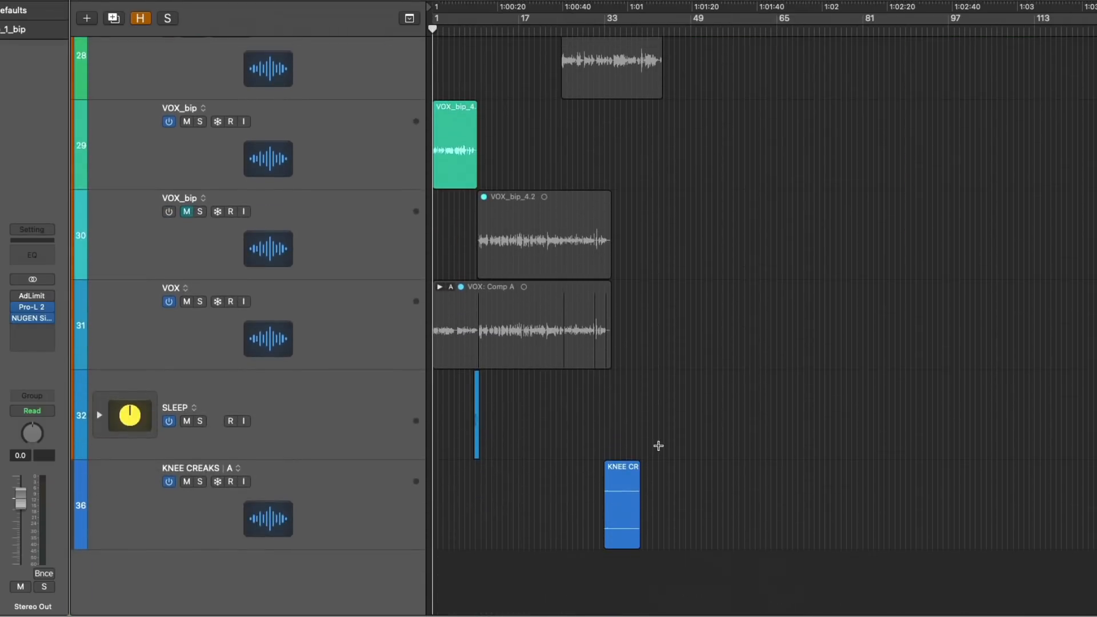
pyautogui.moveTo(573, 460); pyautogui.dragTo(702, 564)
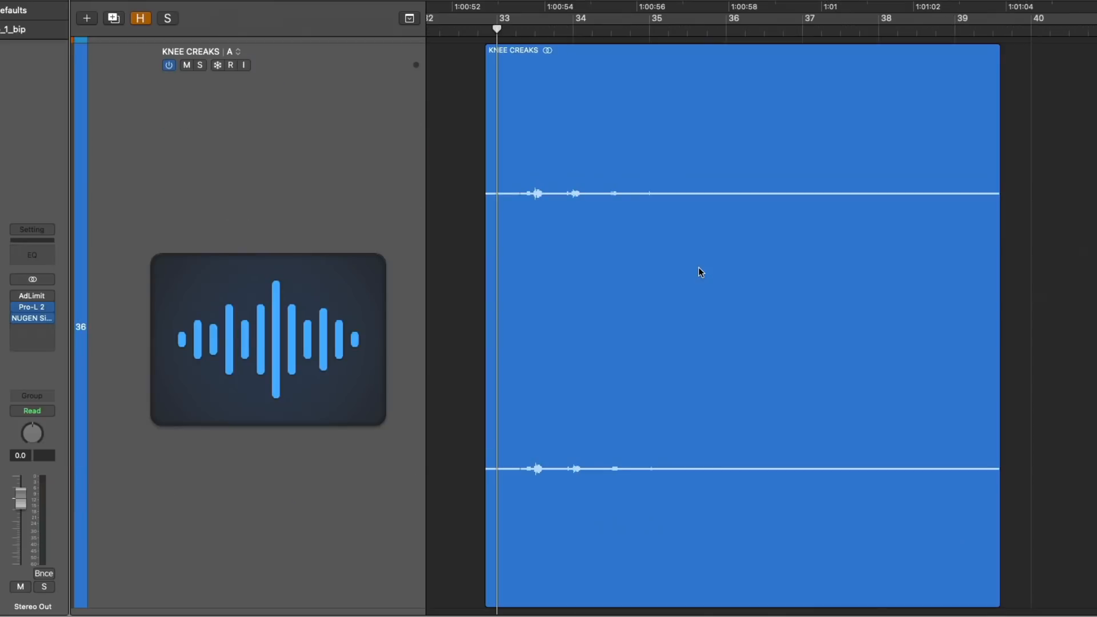
pyautogui.press('space')
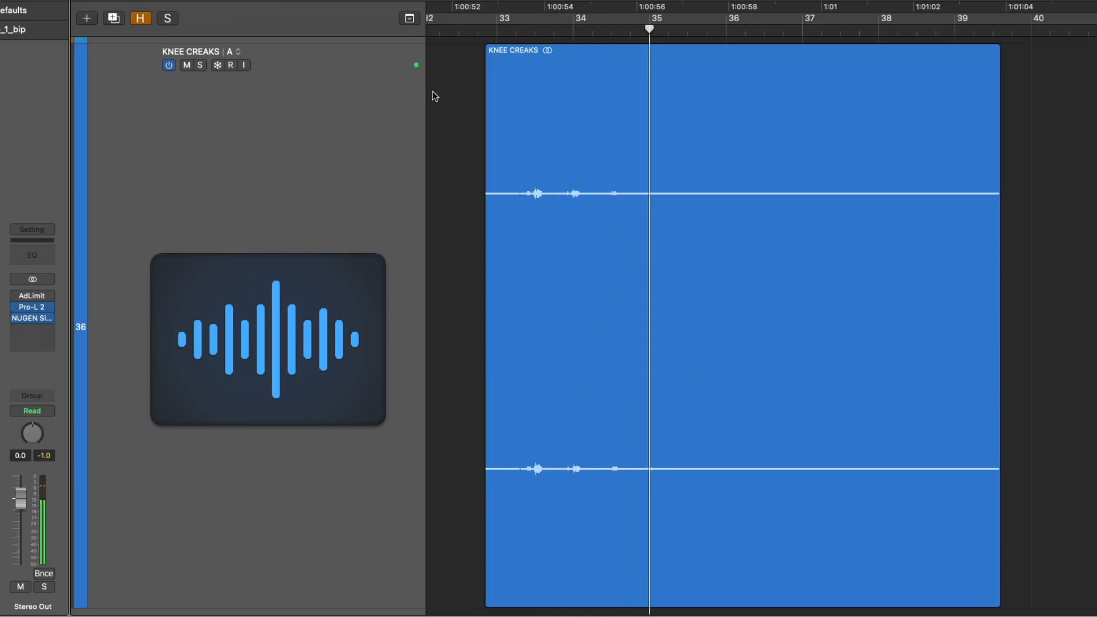
pyautogui.click(203, 63)
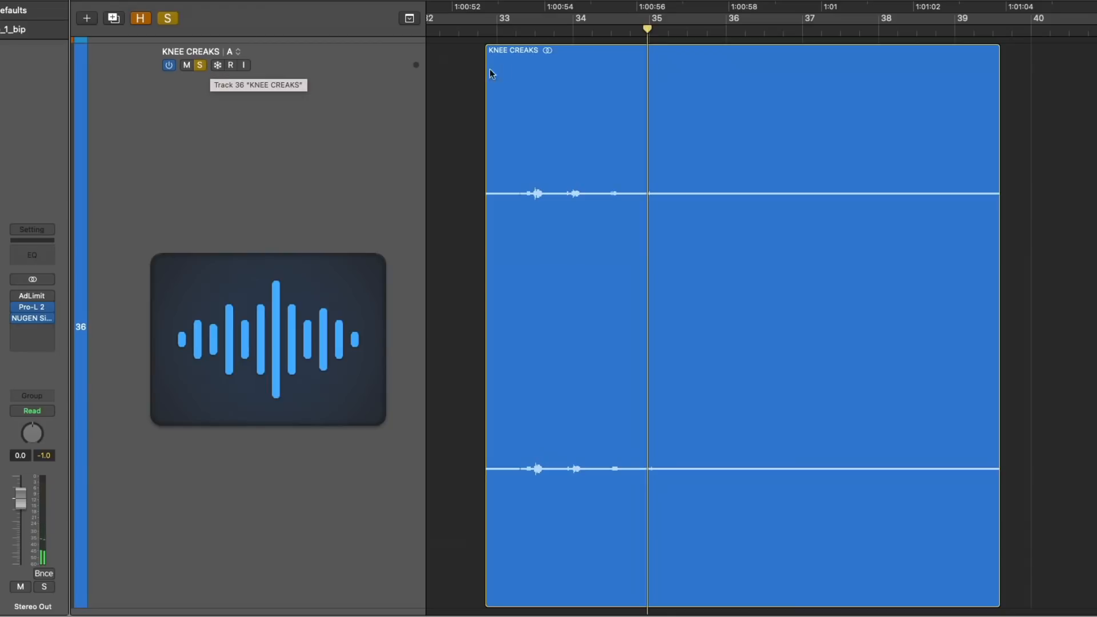
pyautogui.click(511, 32)
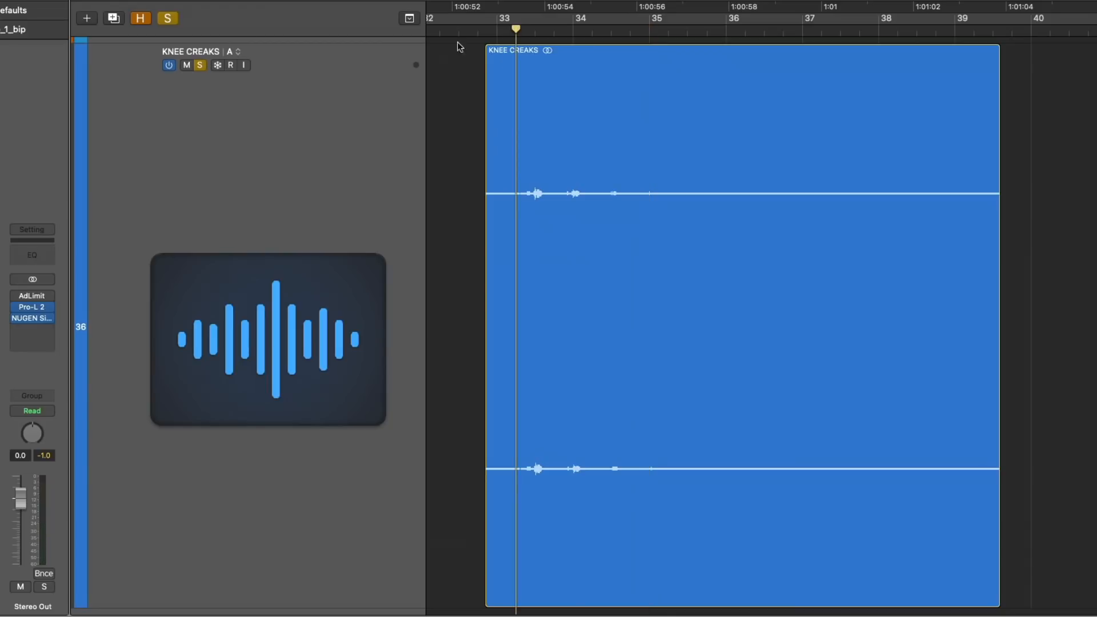
# Step: Duplicate alternative A of the KNEE CREAKS track
pyautogui.click(283, 151)
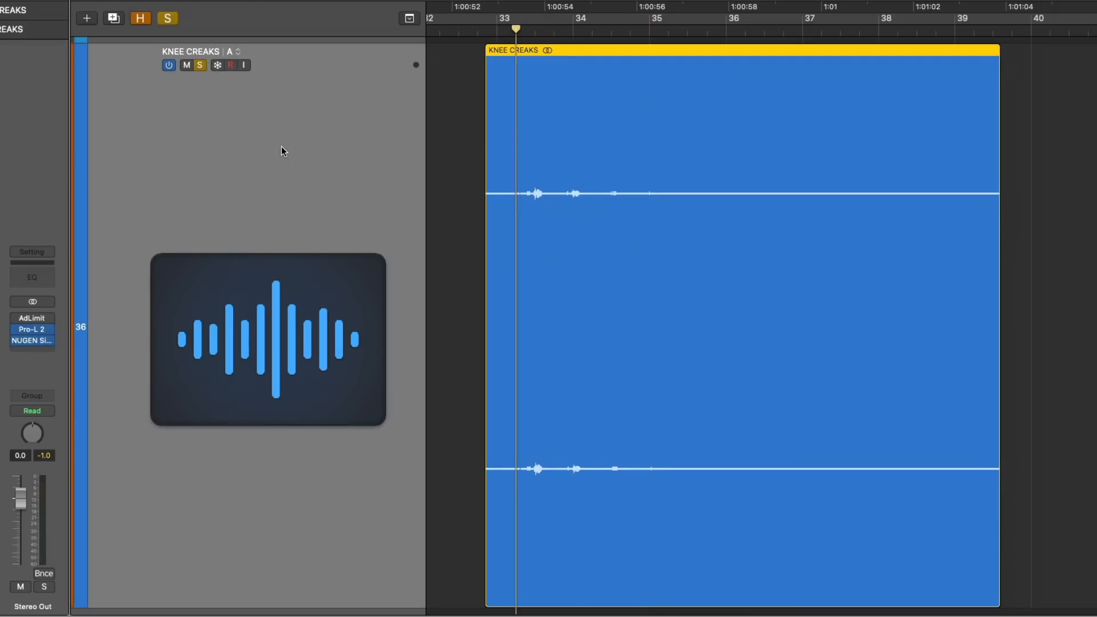
pyautogui.click(238, 52)
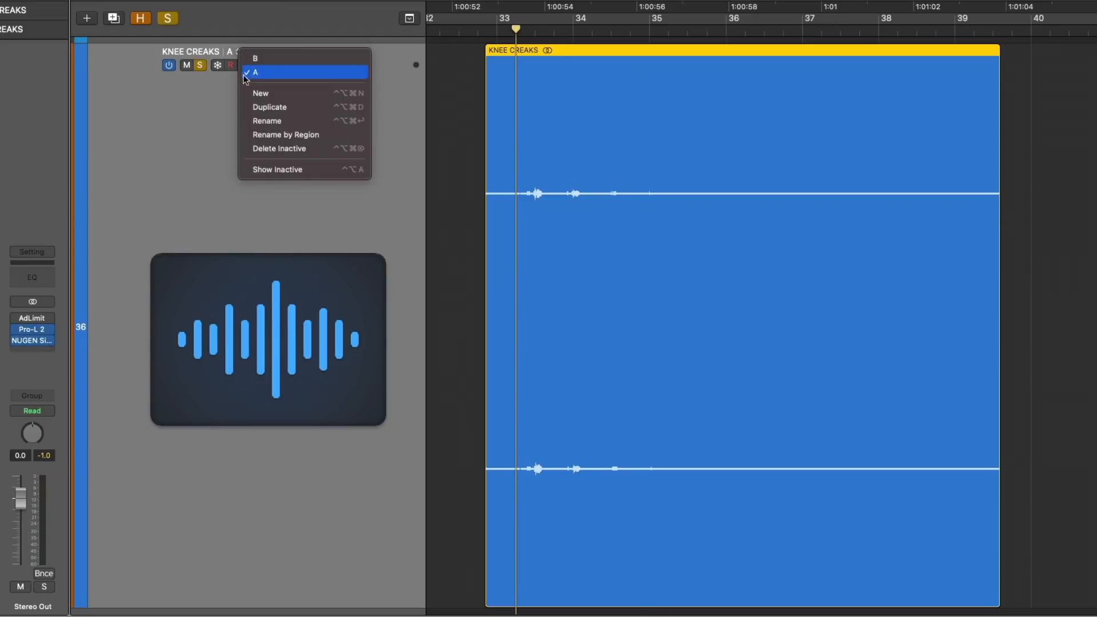
pyautogui.click(245, 106)
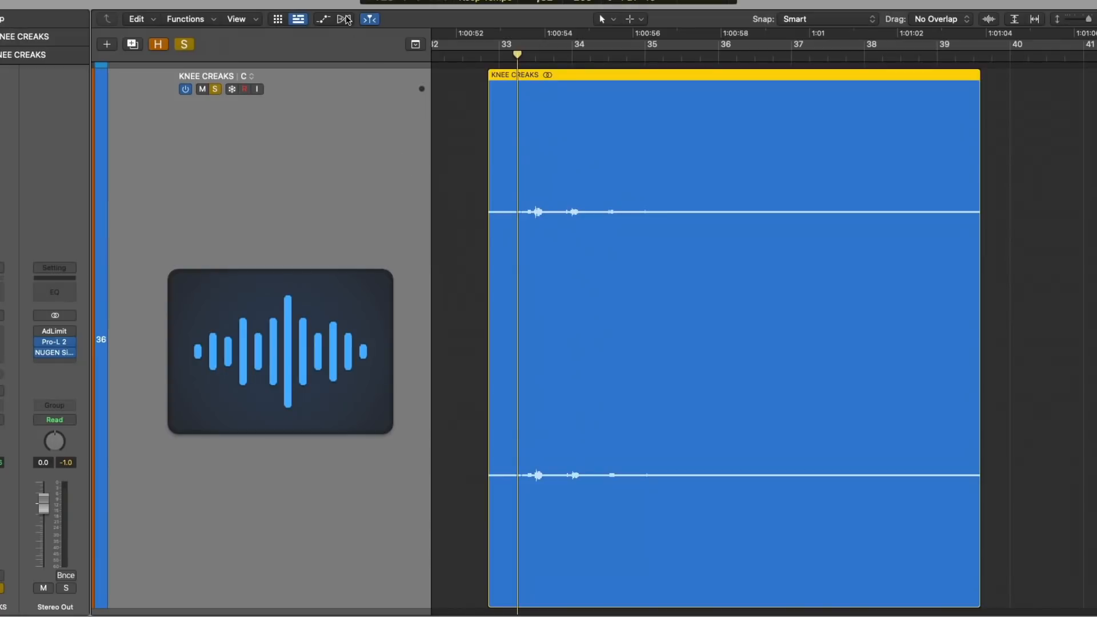
# Step: Enable Flex on the KNEE CREAKS track and set its mode to Flex Time - Tempophone (FX)
pyautogui.click(344, 19)
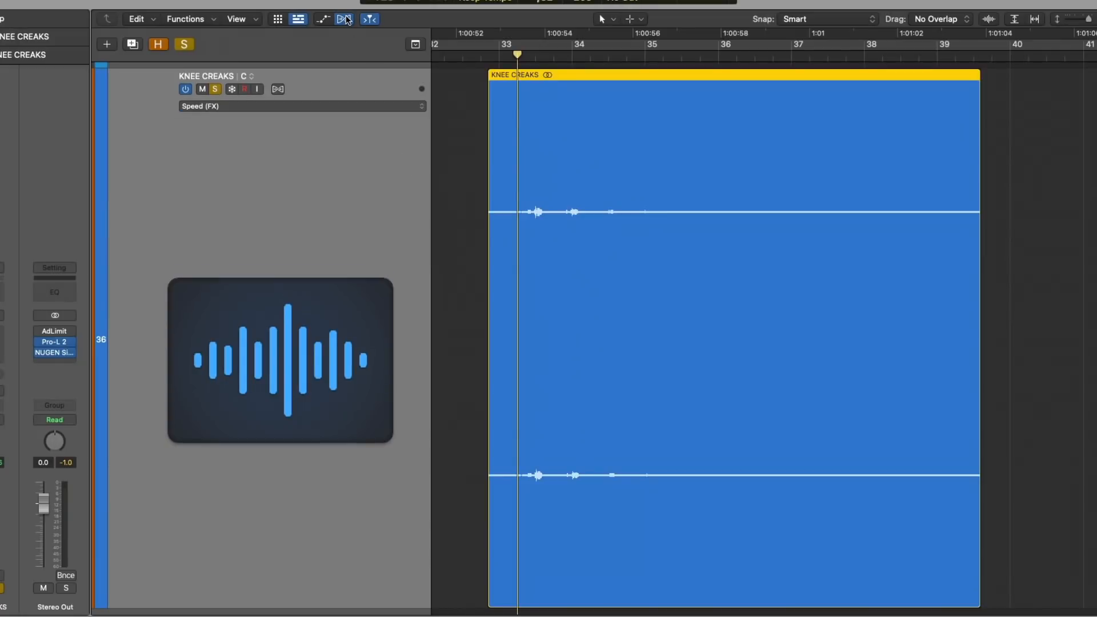
pyautogui.click(367, 108)
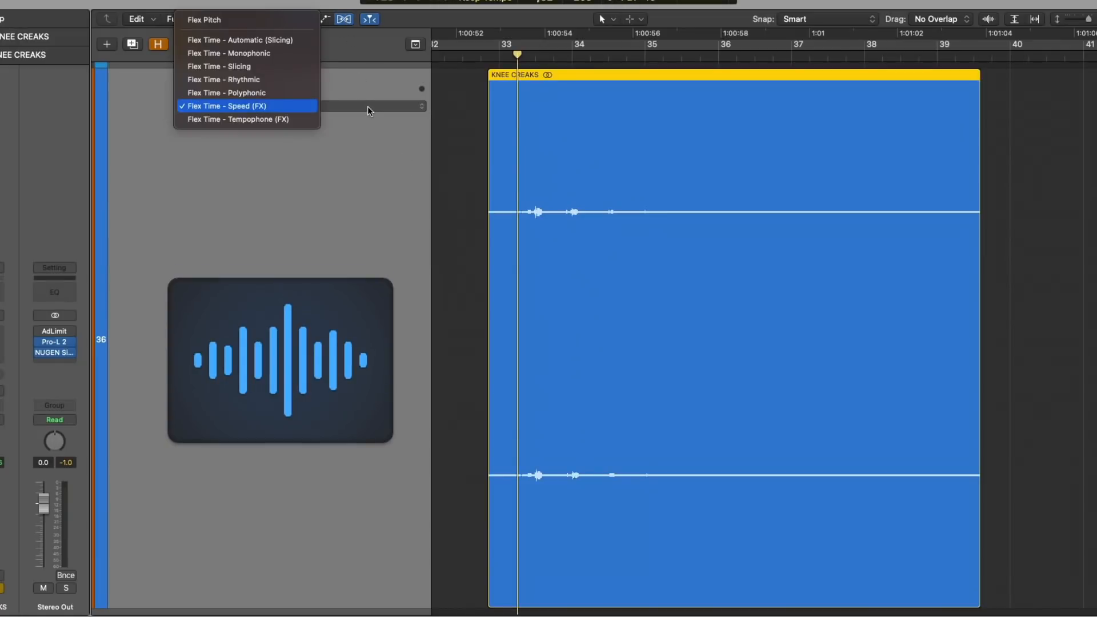
pyautogui.click(303, 118)
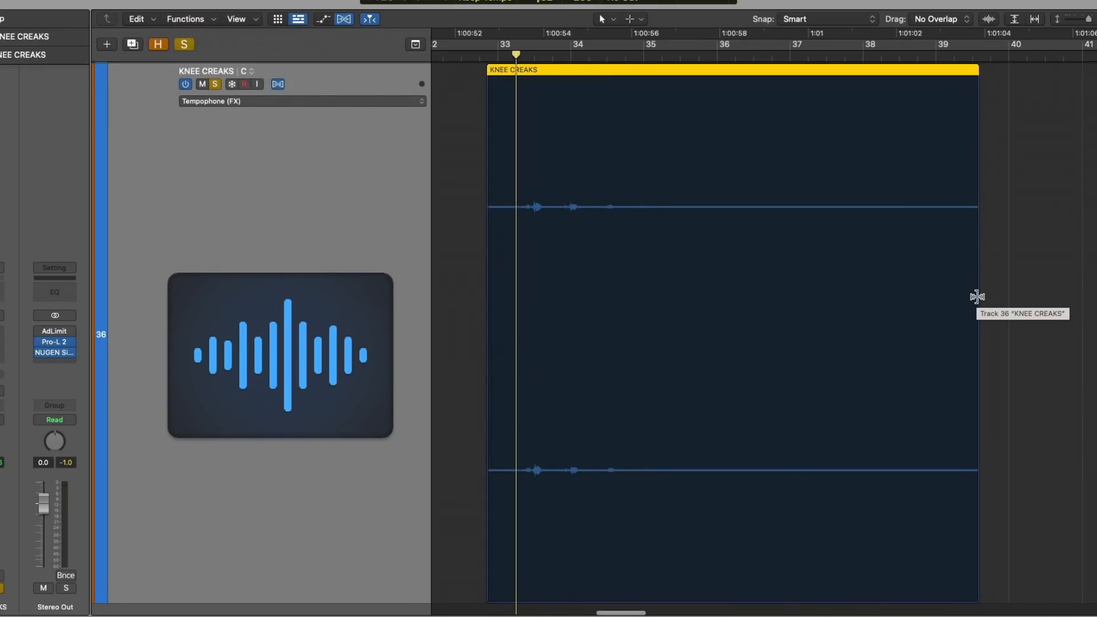
# Step: Compress the KNEE CREAKS region to a length of about 2 bars 2 beats and audition it
pyautogui.moveTo(977, 296); pyautogui.dragTo(667, 298)
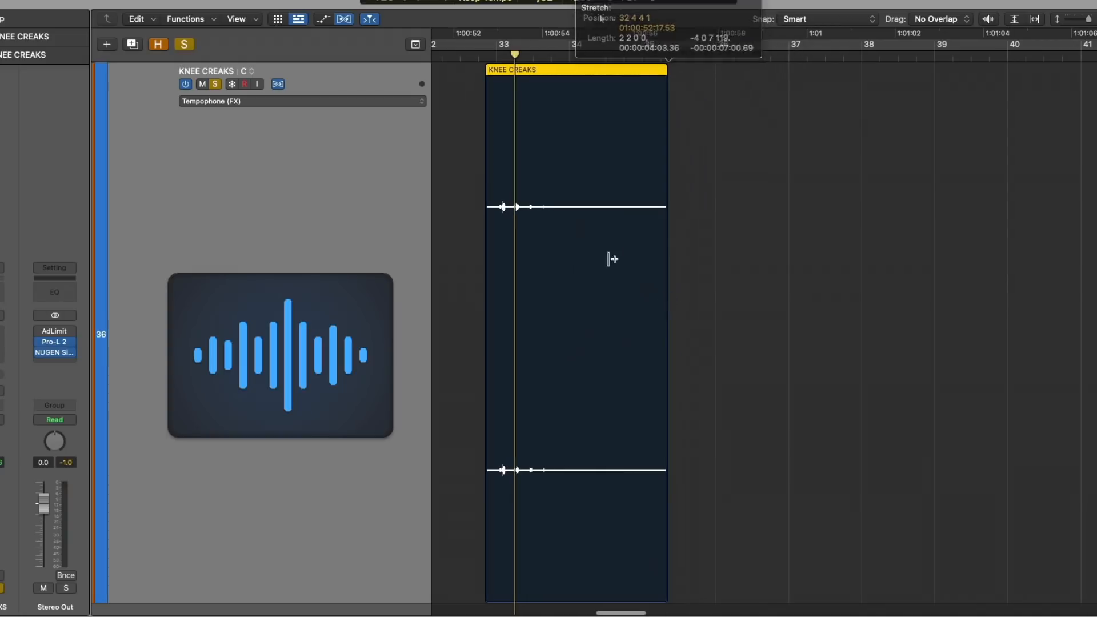
pyautogui.click(477, 55)
pyautogui.press('space')
pyautogui.hscroll(-1, 503, 106)
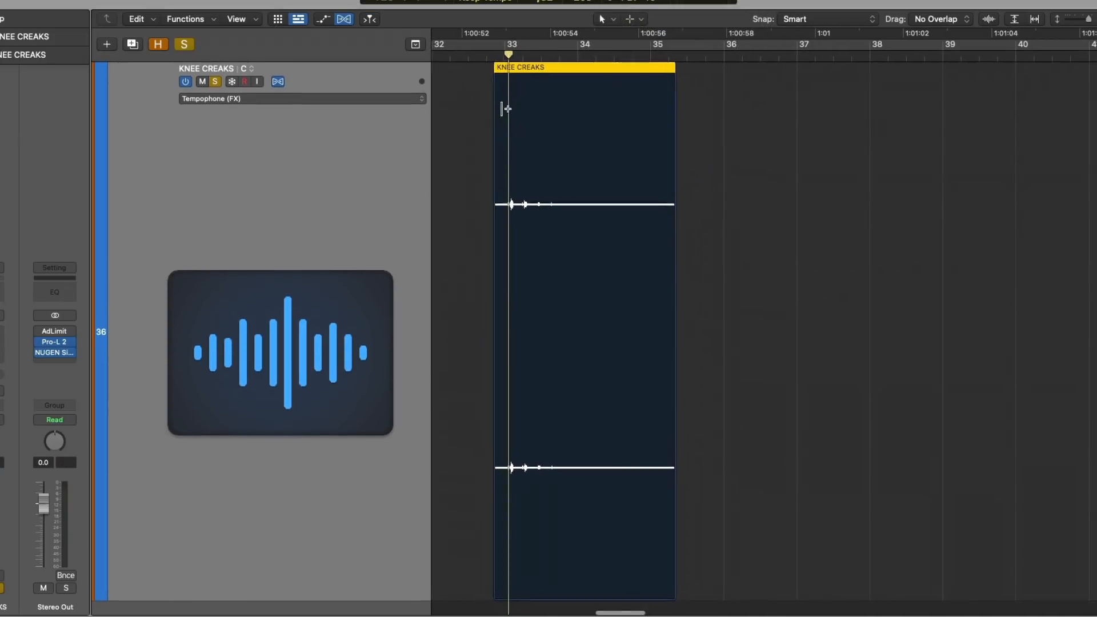
pyautogui.scroll(-1, 507, 111)
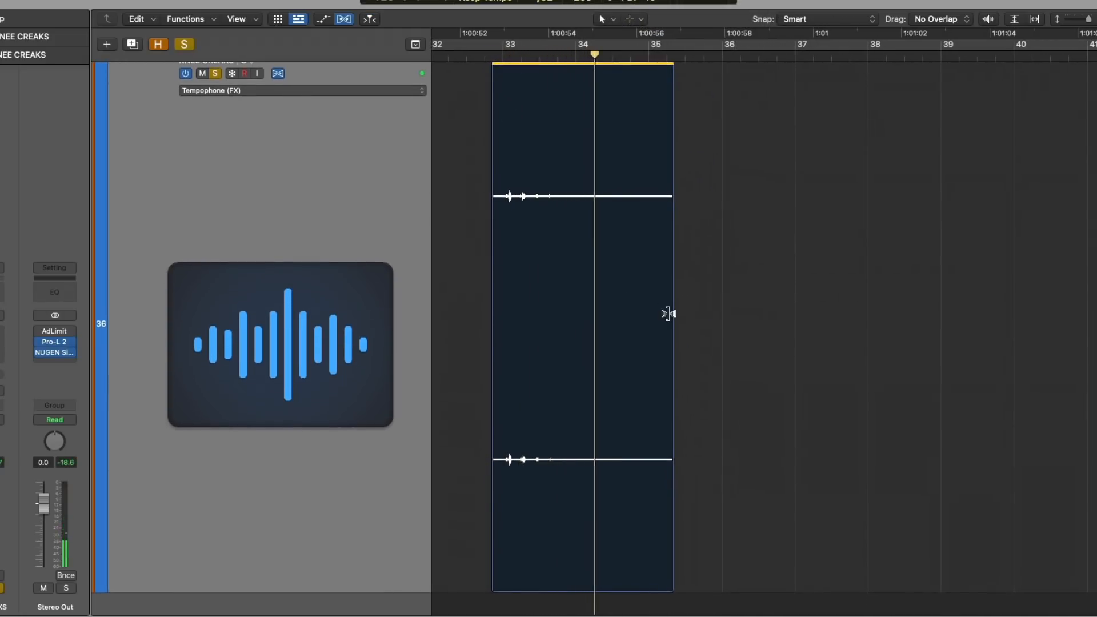
pyautogui.press('space')
# Step: Stretch the KNEE CREAKS region to end at about bar 40 and audition it in Flex Time - Speed (FX) mode
pyautogui.moveTo(669, 313); pyautogui.dragTo(1014, 291)
pyautogui.press('space')
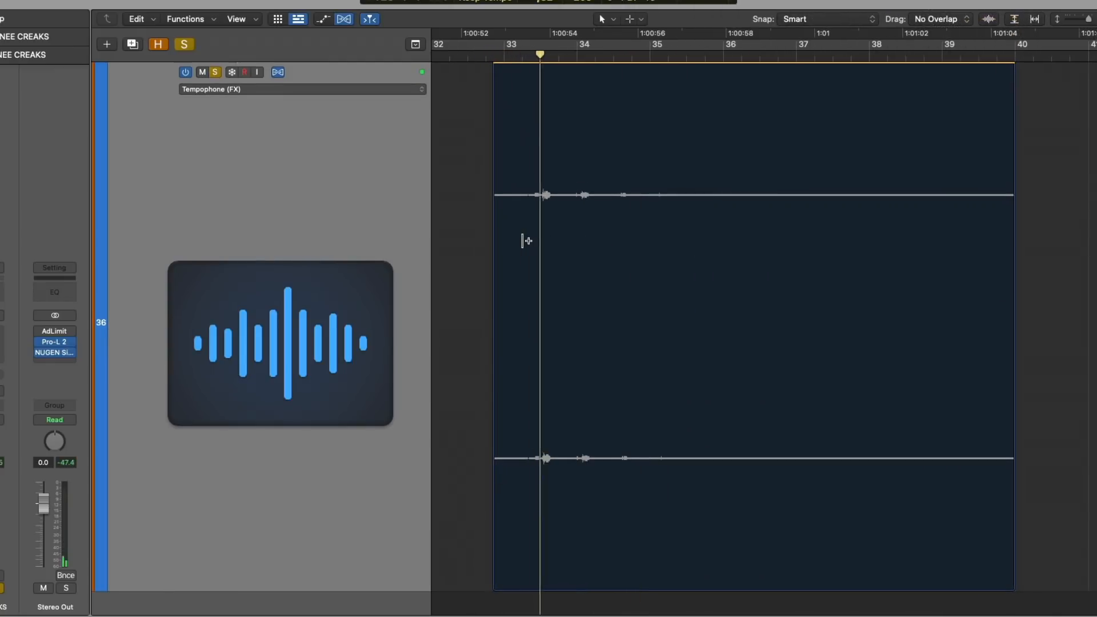
pyautogui.click(358, 89)
pyautogui.click(286, 76)
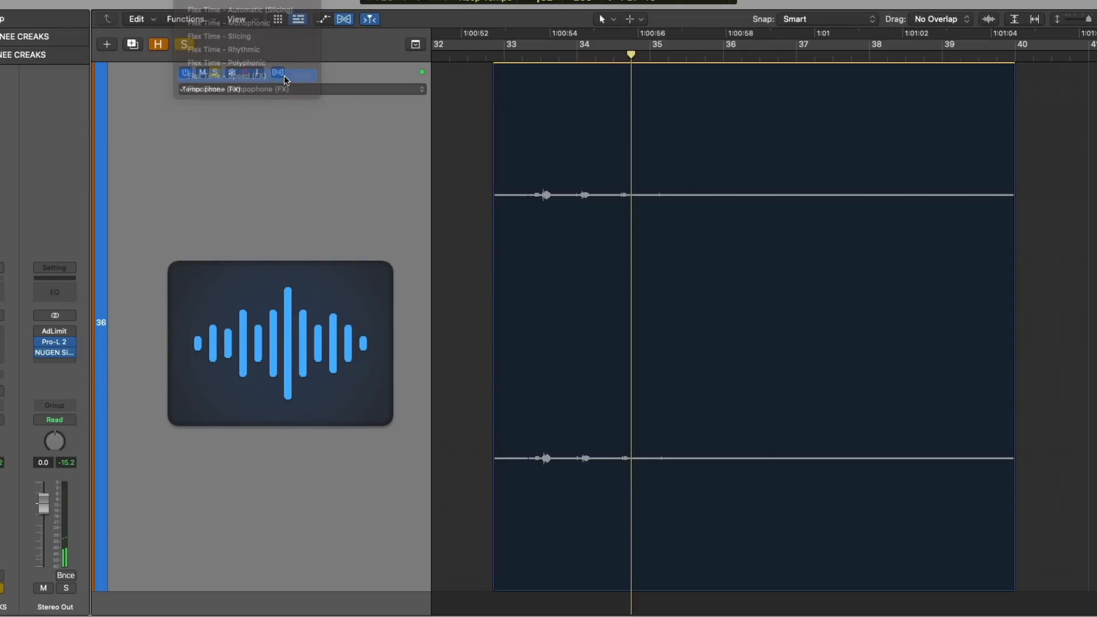
pyautogui.press('space')
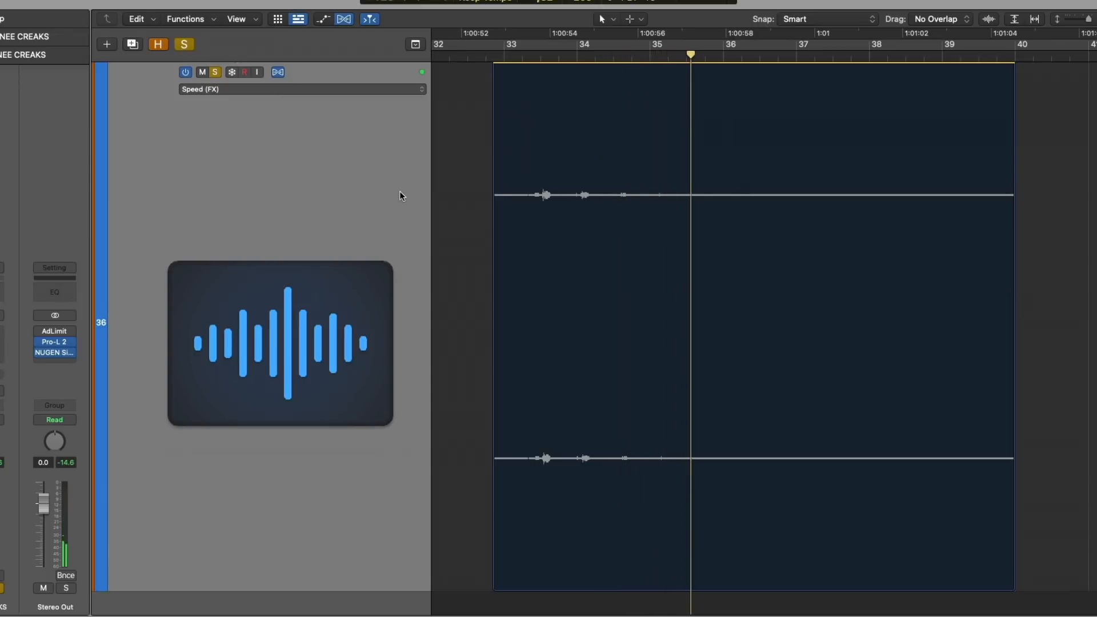
# Step: Duplicate alternative C of the KNEE CREAKS track
pyautogui.scroll(3, 399, 191)
pyautogui.scroll(-2, 399, 192)
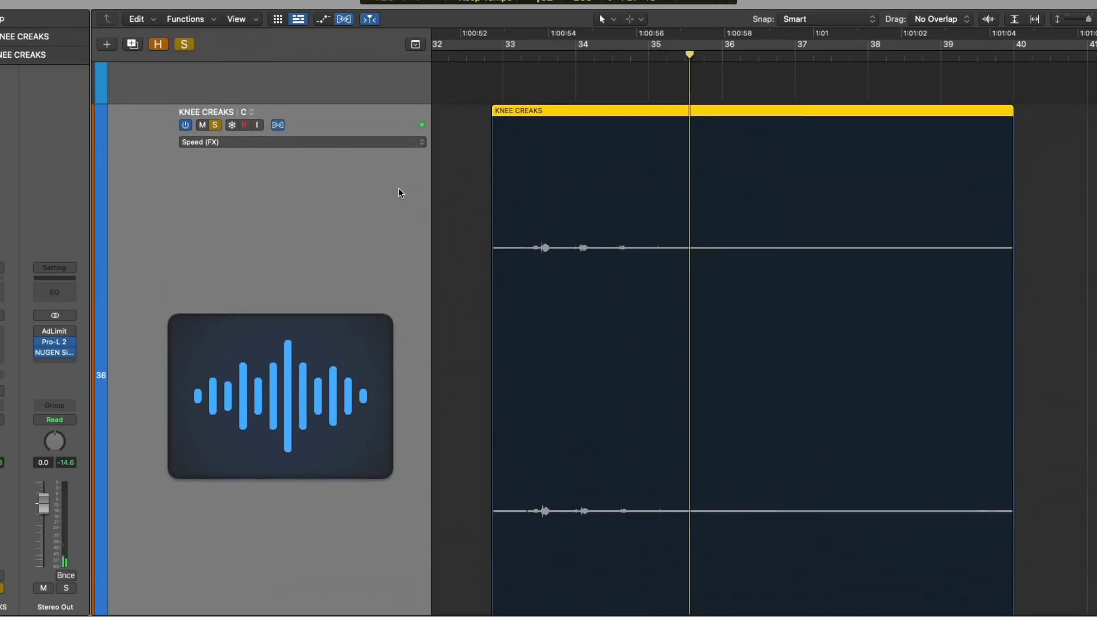
pyautogui.click(252, 93)
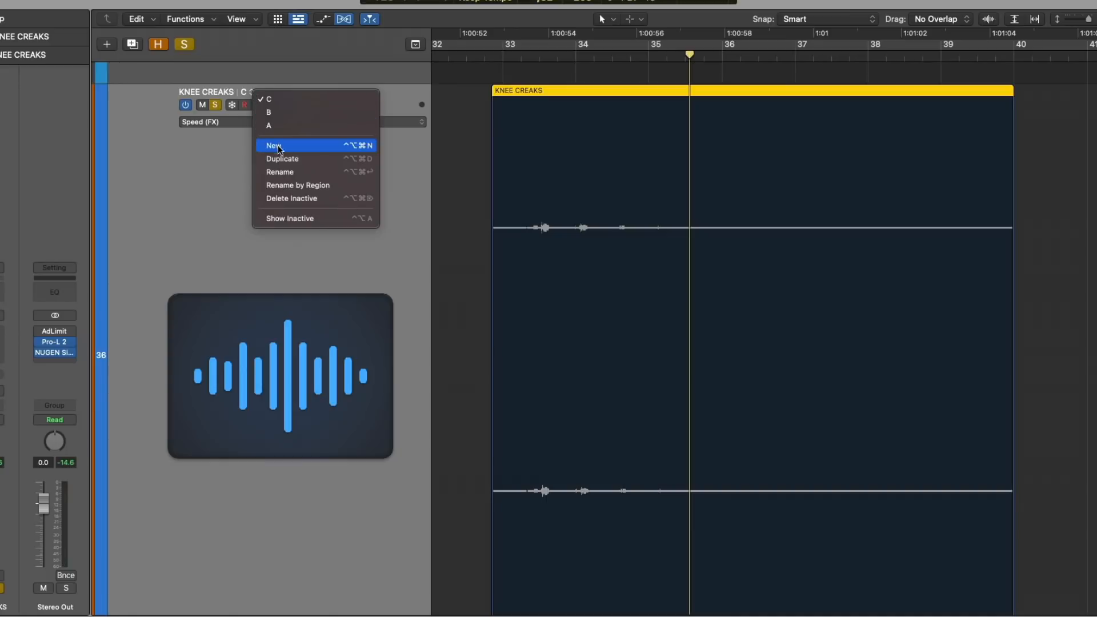
pyautogui.click(407, 157)
pyautogui.scroll(-1, 407, 156)
pyautogui.scroll(1, 407, 158)
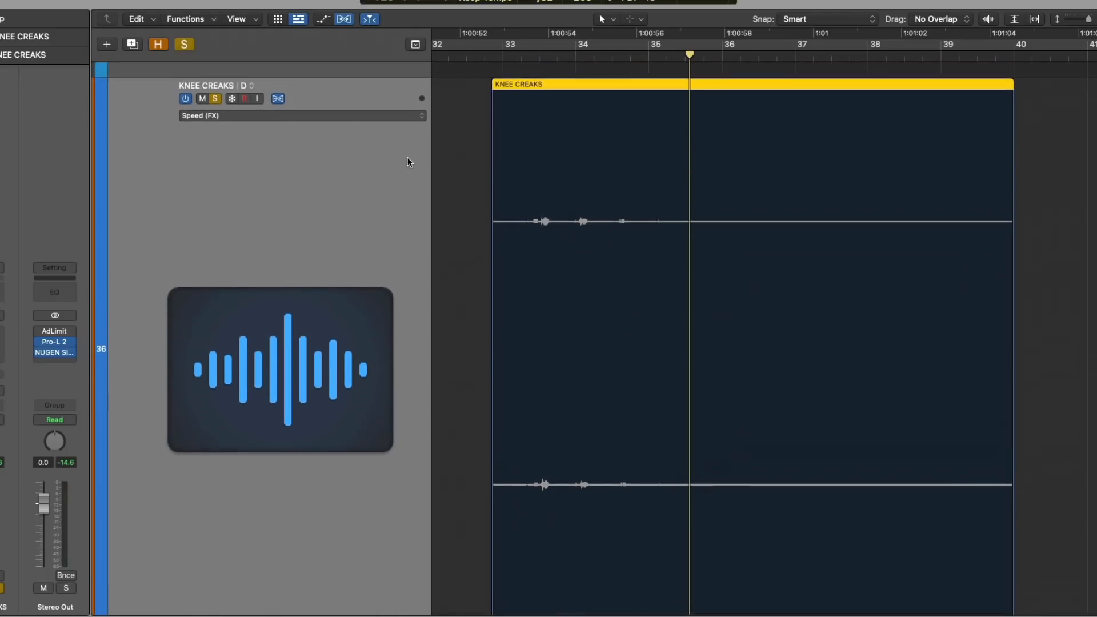
# Step: Bounce the KNEE CREAKS track in place with the replace-track option and show the whole bounced region
pyautogui.hotkey('ctrl', 'b')
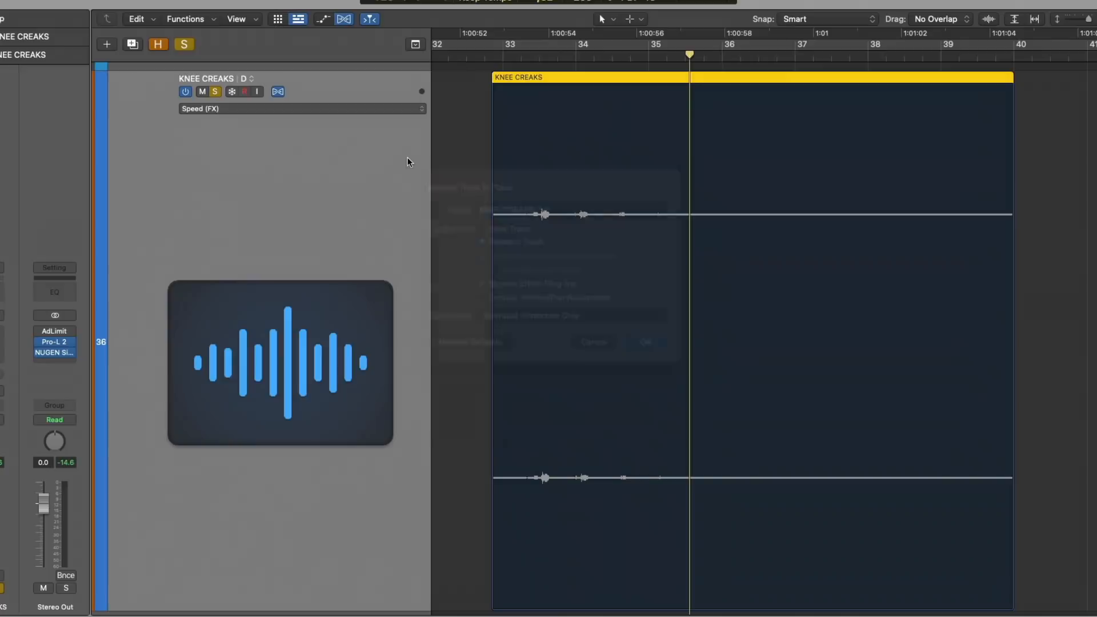
pyautogui.press('Return')
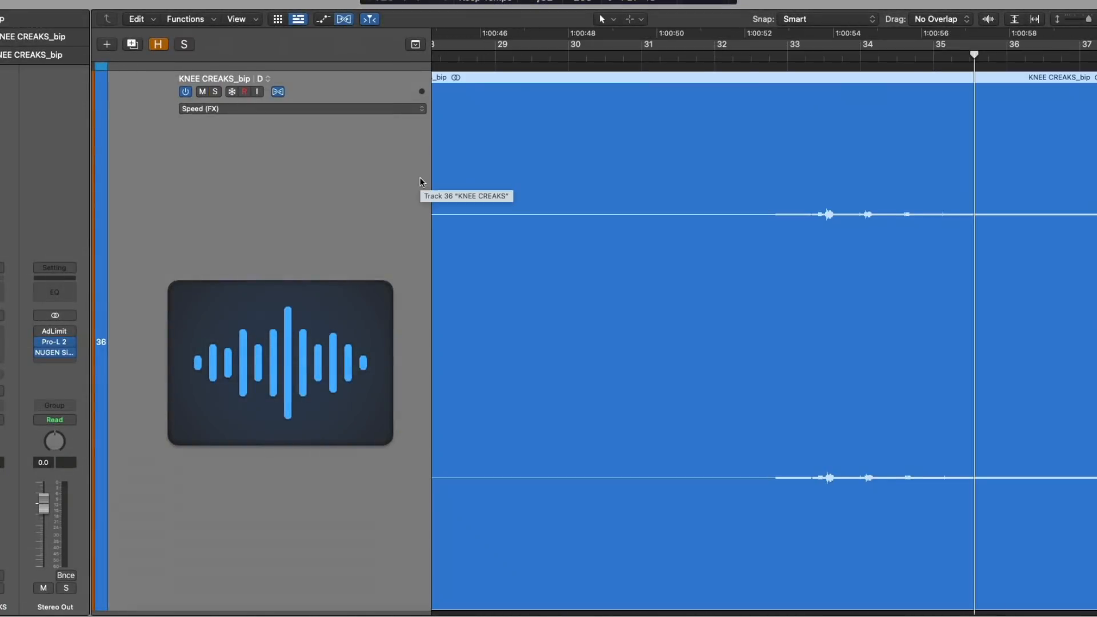
pyautogui.press('super+Left')
pyautogui.press('super+Left')
pyautogui.press('super+Left')
pyautogui.press('super+Left')
pyautogui.press('super+Left')
pyautogui.press('super+Left')
pyautogui.press('super+Up')
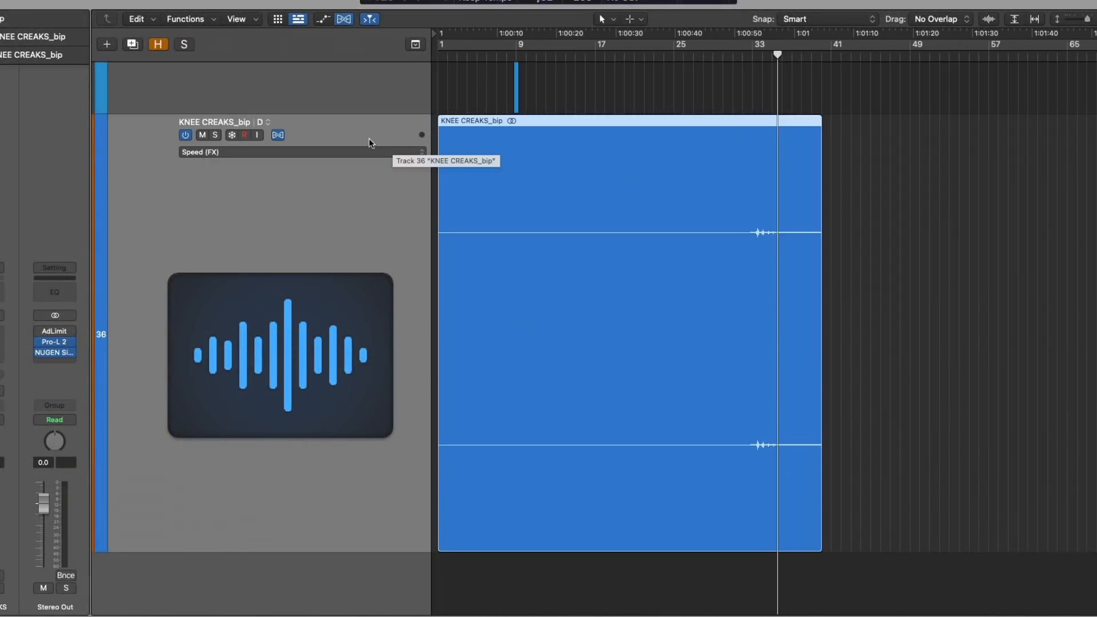
# Step: Show the inactive alternatives of the KNEE CREAKS_bip track and look through them
pyautogui.click(267, 121)
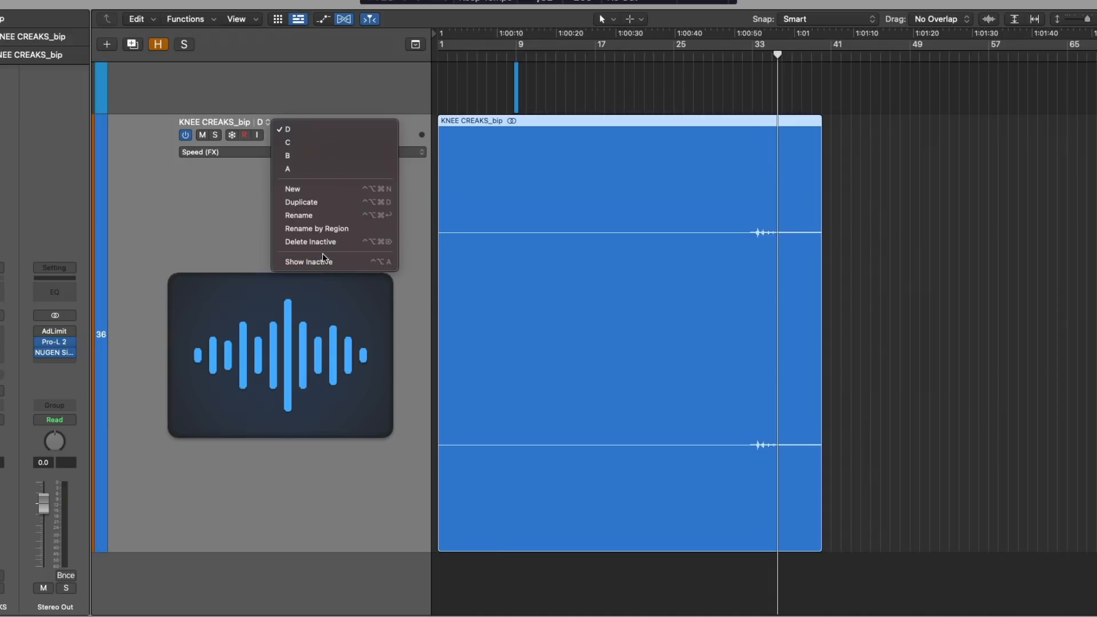
pyautogui.click(354, 260)
pyautogui.scroll(-2, 537, 225)
# Step: Assign the selected tracks to a new mixer group named ALL, linking Track Alternatives and unlinking Volume and Mute
pyautogui.press('super+Up')
pyautogui.press('super+Up')
pyautogui.press('super+Up')
pyautogui.press('super+Up')
pyautogui.press('super+Up')
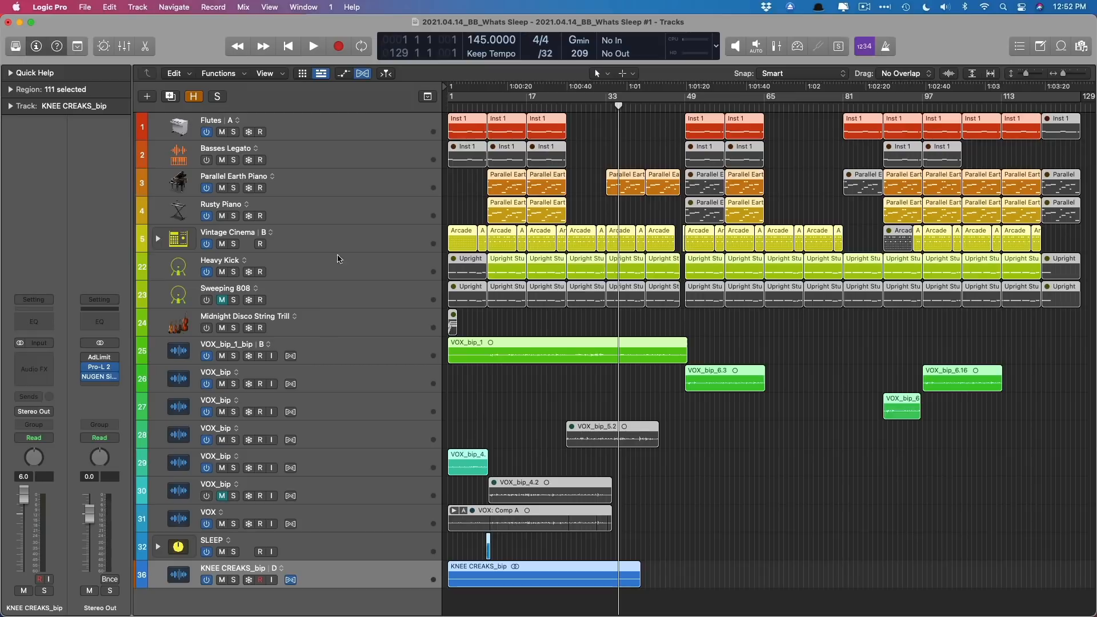
pyautogui.press('x')
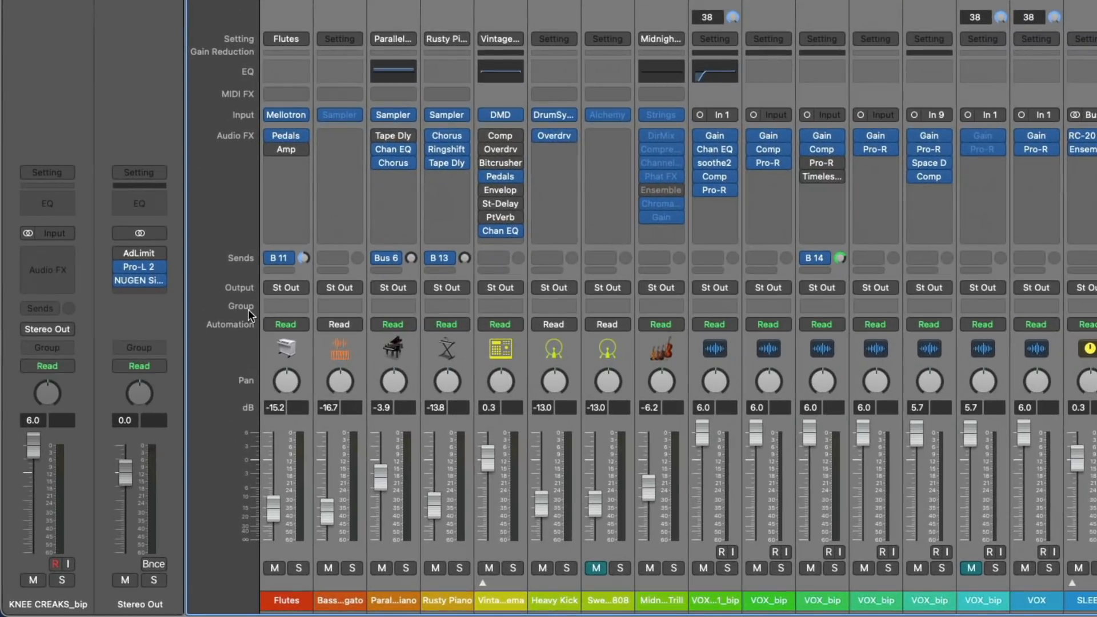
pyautogui.click(284, 307)
pyautogui.click(308, 360)
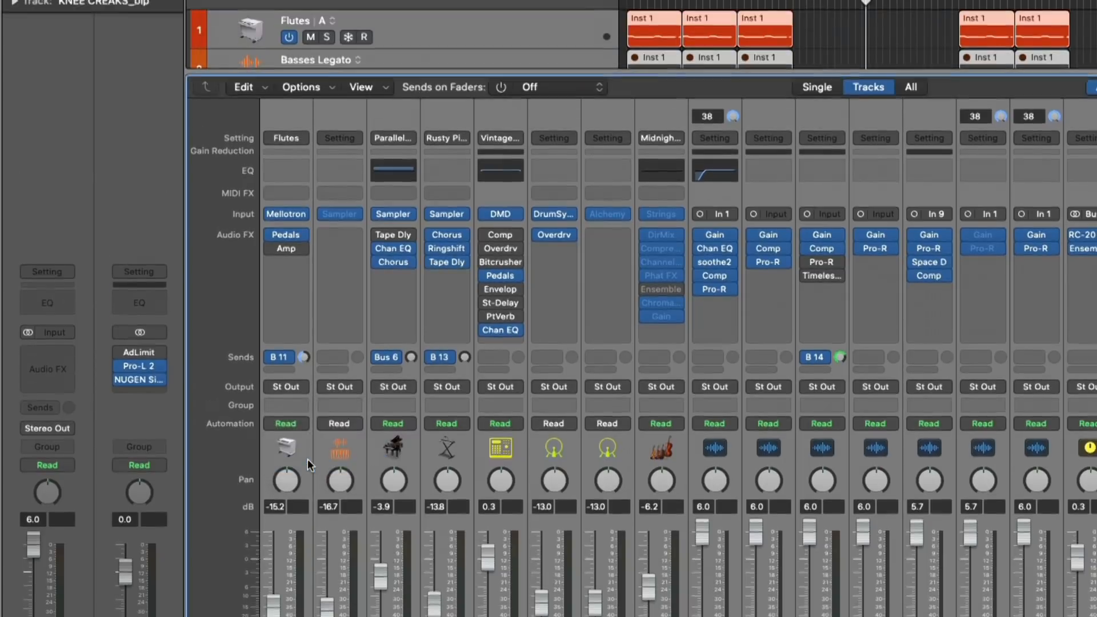
pyautogui.write('ALL')
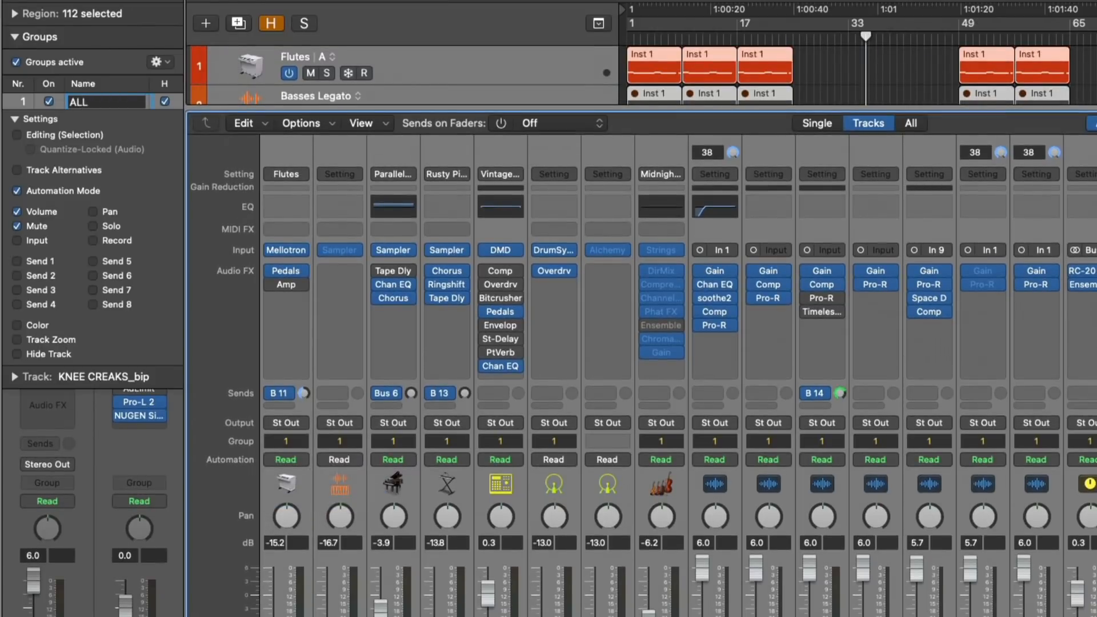
pyautogui.press('Return')
pyautogui.click(40, 227)
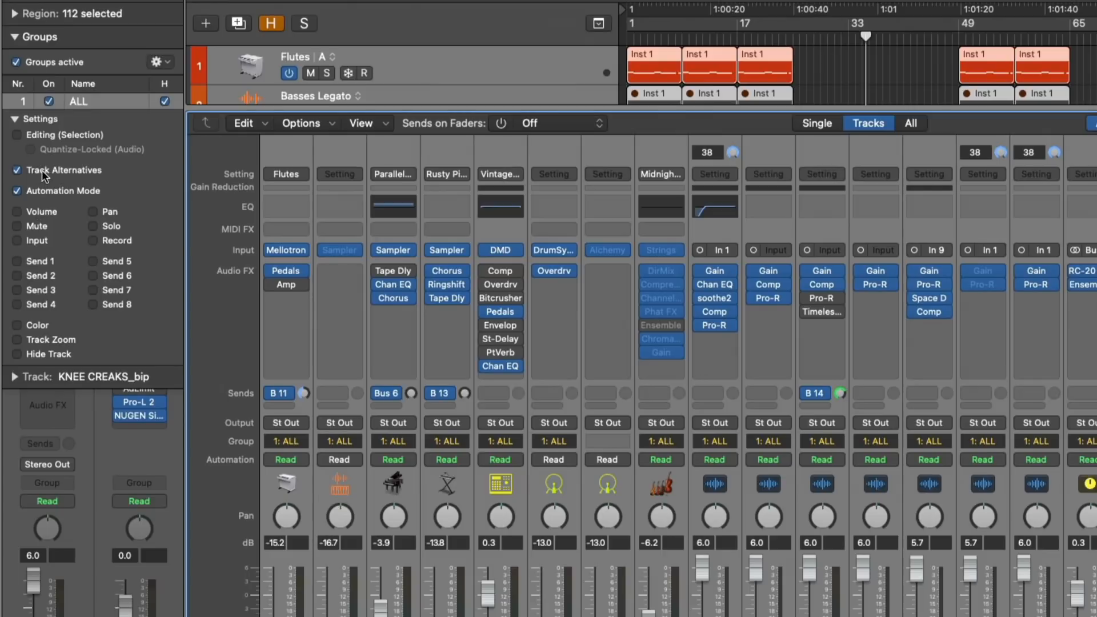
pyautogui.press('x')
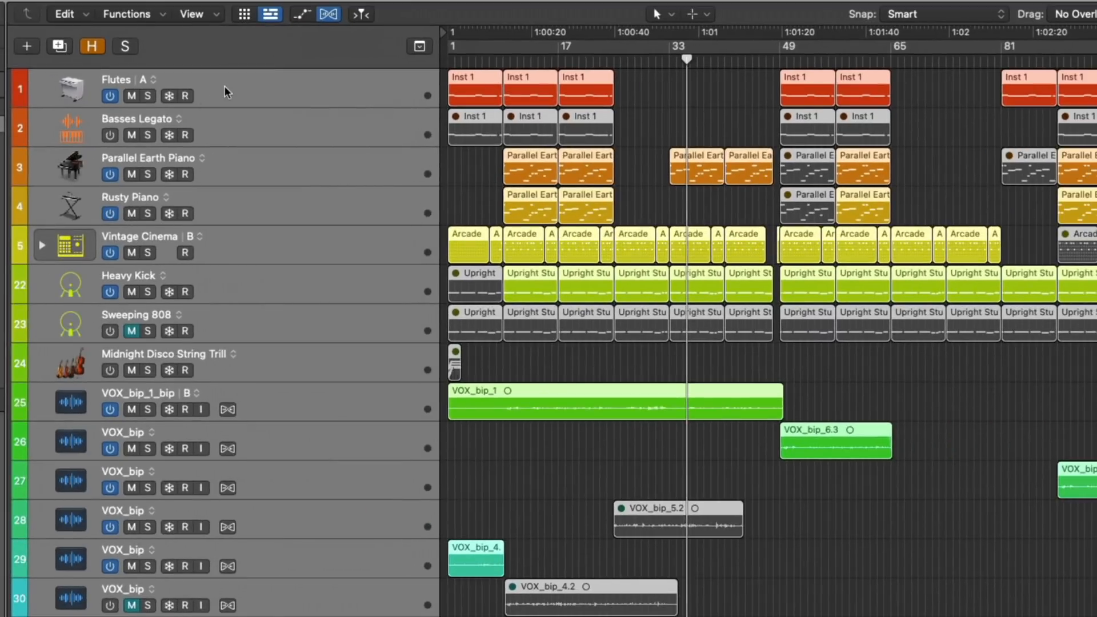
# Step: Duplicate alternative A of the Flutes track so every track in the ALL group gets a duplicate alternative
pyautogui.click(153, 78)
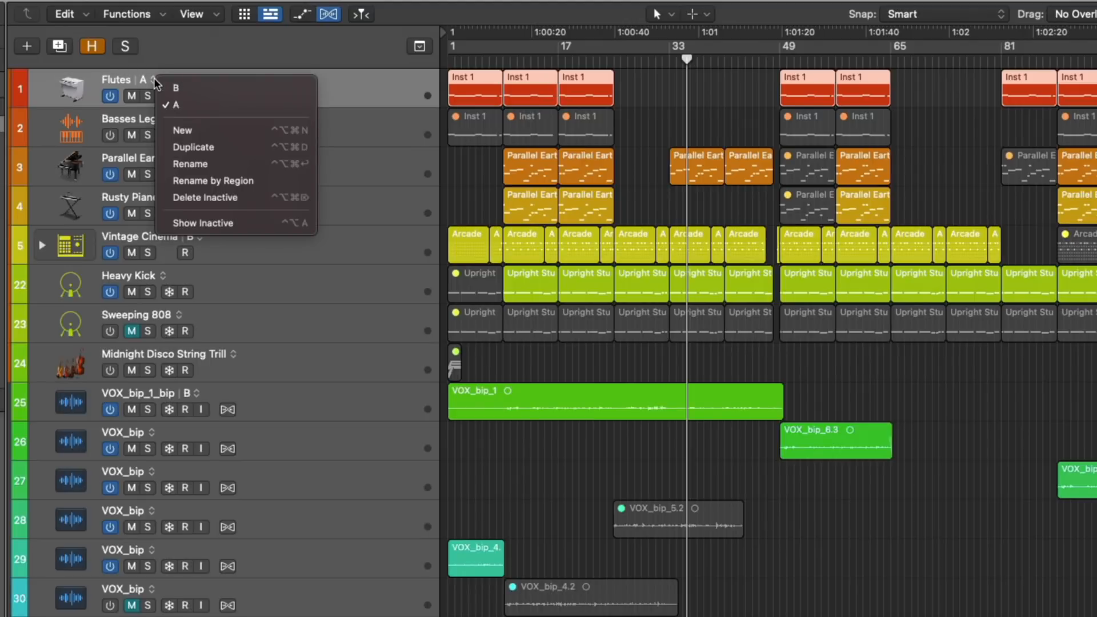
pyautogui.click(189, 146)
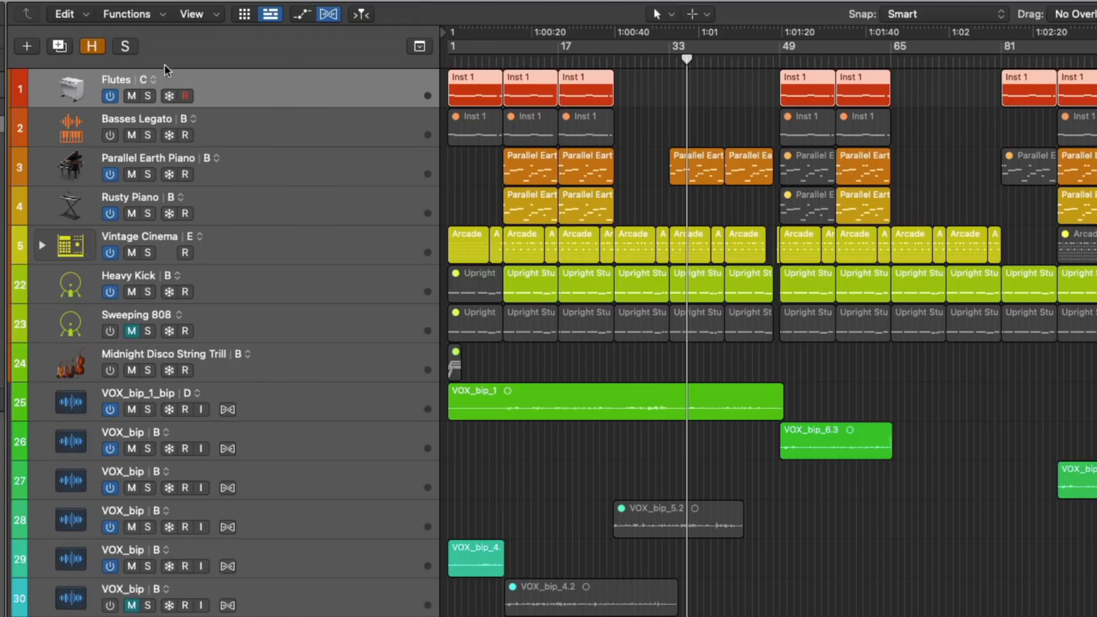
# Step: Switch the grouped tracks to alternative B and on to alternative A through the Flutes track
pyautogui.click(153, 77)
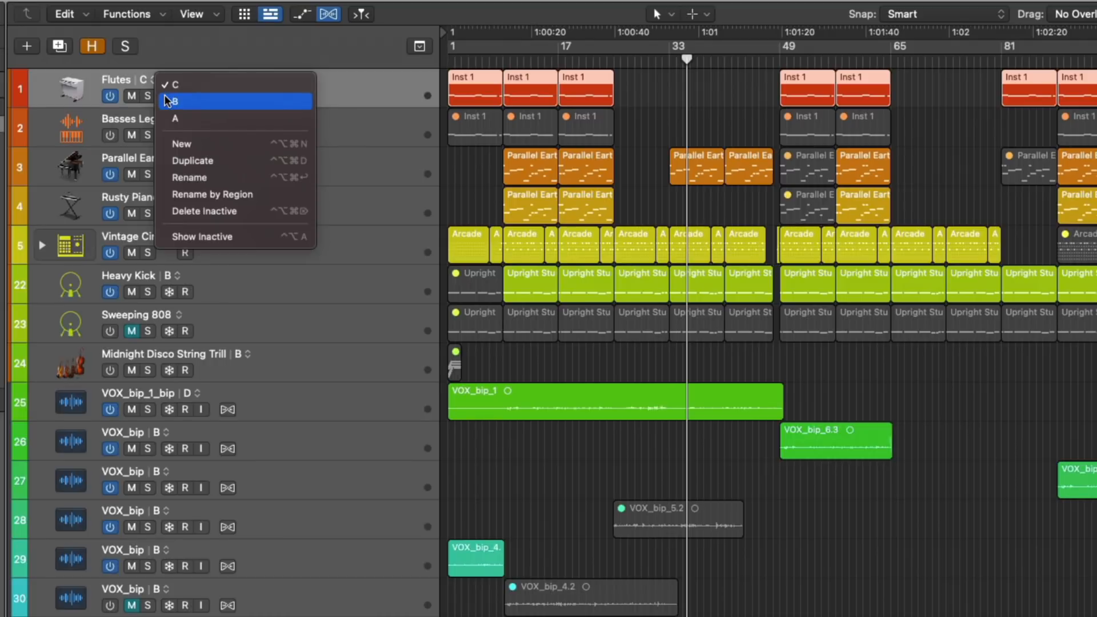
pyautogui.click(163, 96)
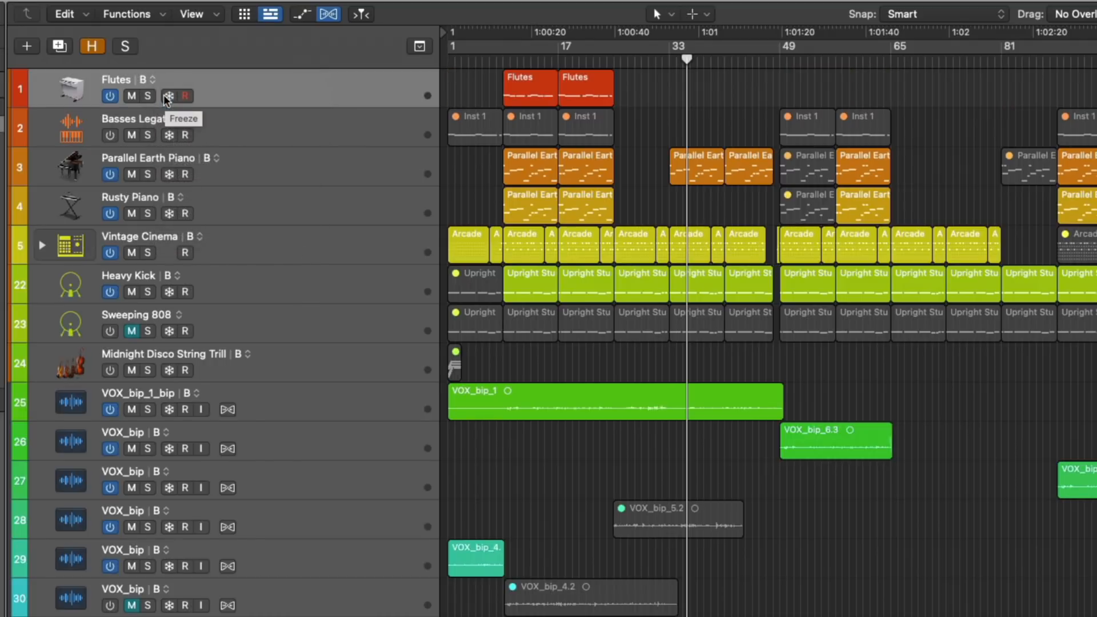
pyautogui.click(152, 79)
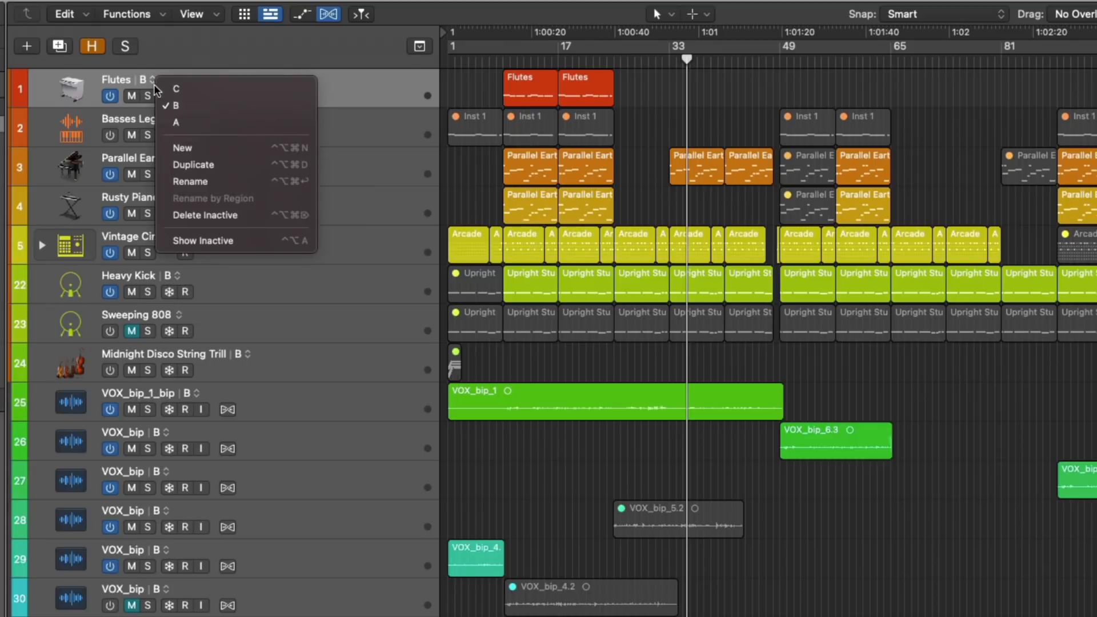
pyautogui.click(171, 121)
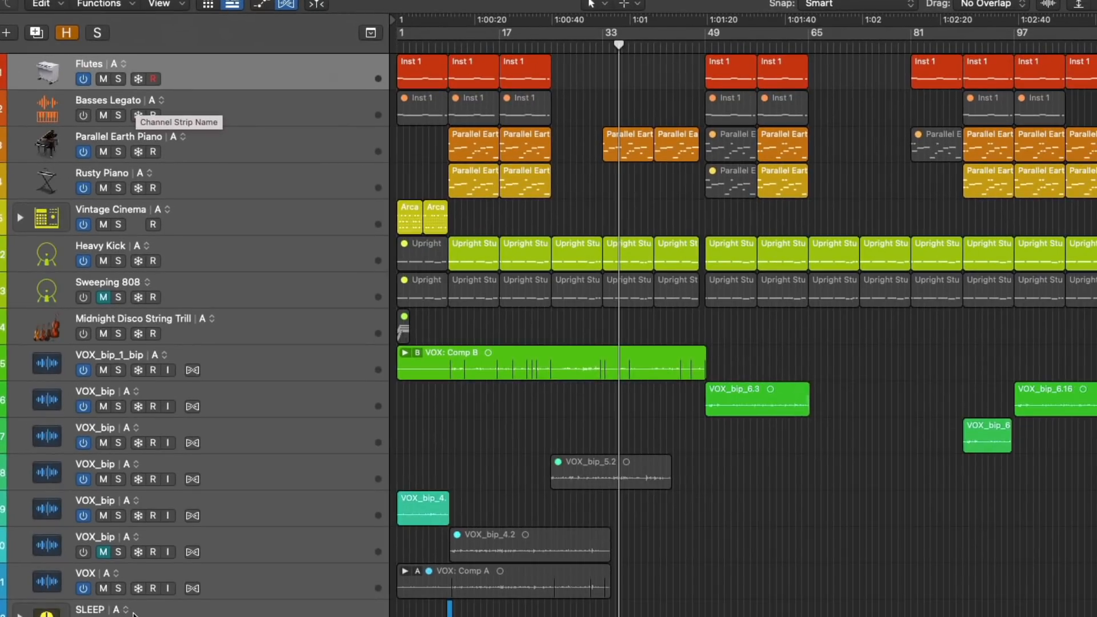
# Step: Compare arrangements by switching the group to alternative B from the SLEEP track and back to A from the Flutes track
pyautogui.click(126, 610)
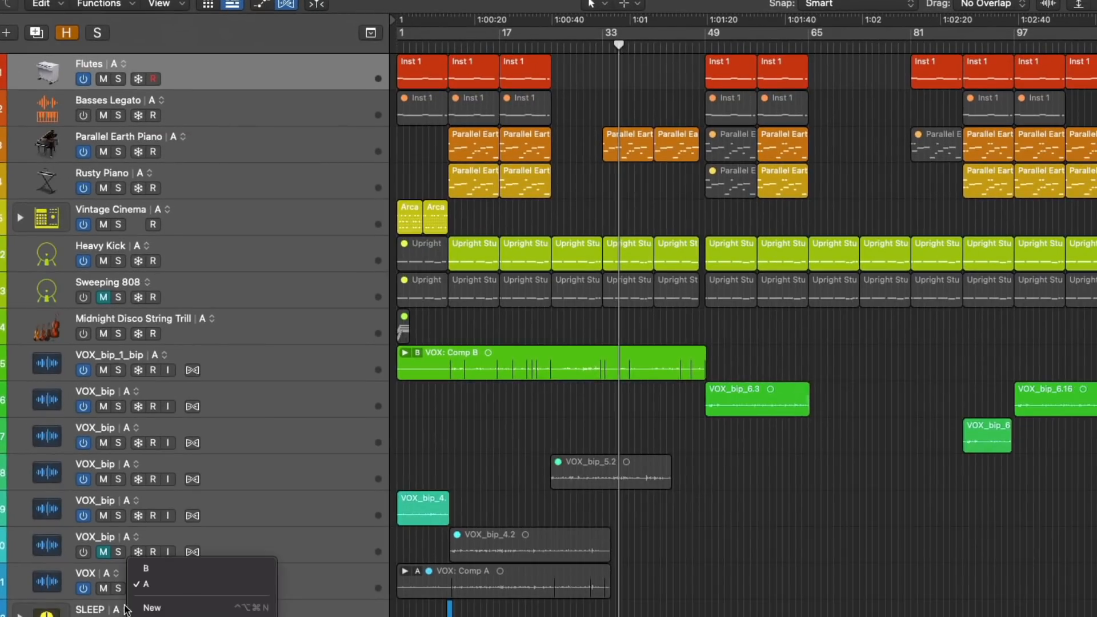
pyautogui.click(153, 574)
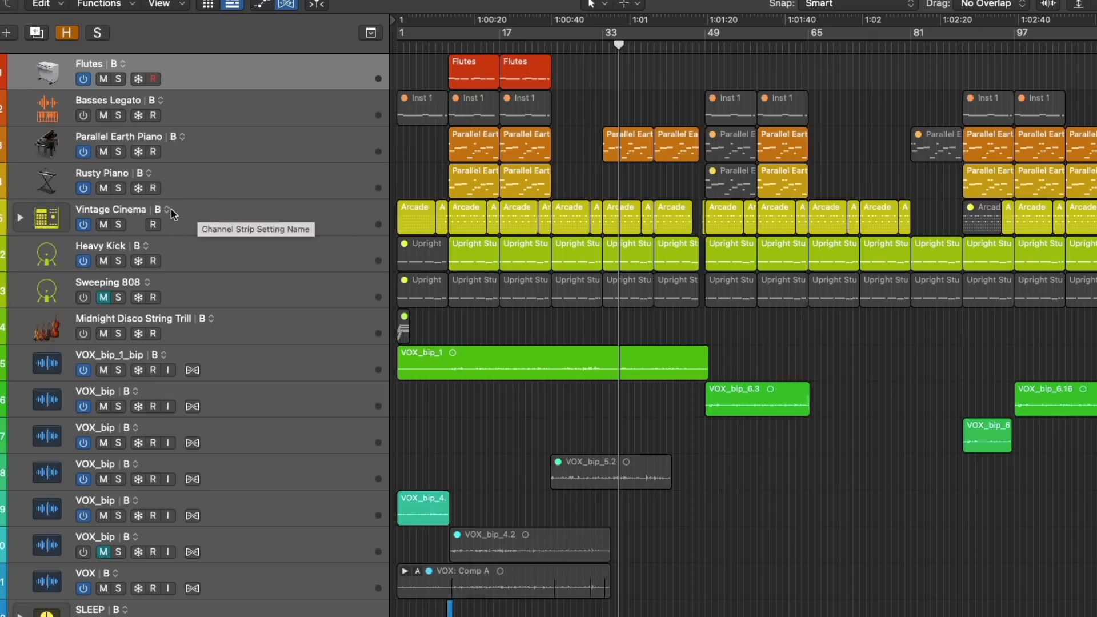
pyautogui.click(122, 64)
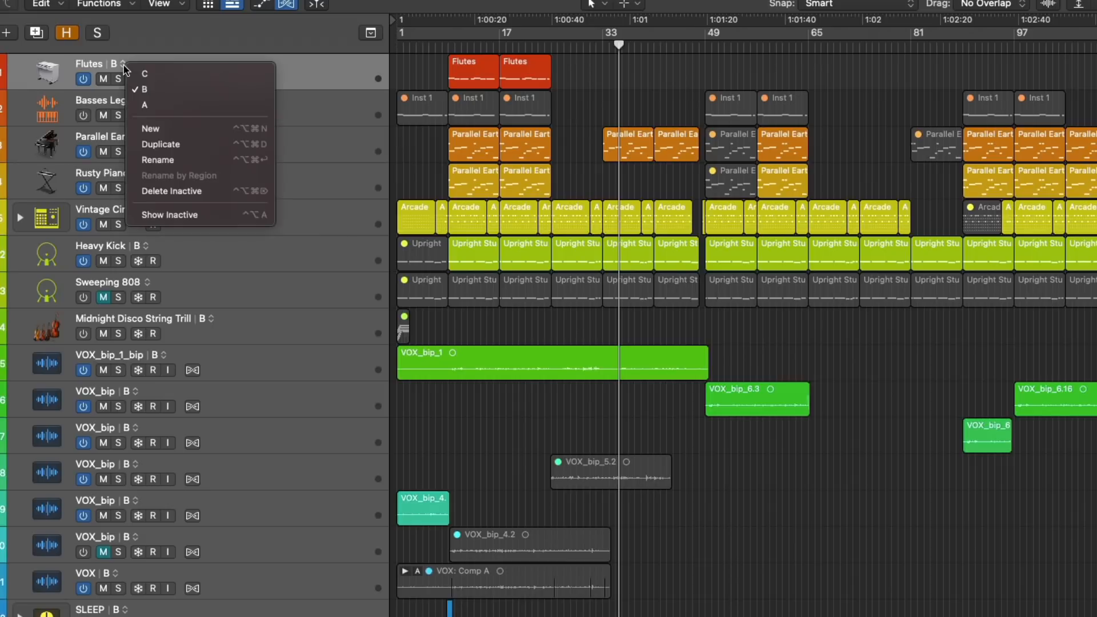
pyautogui.click(142, 104)
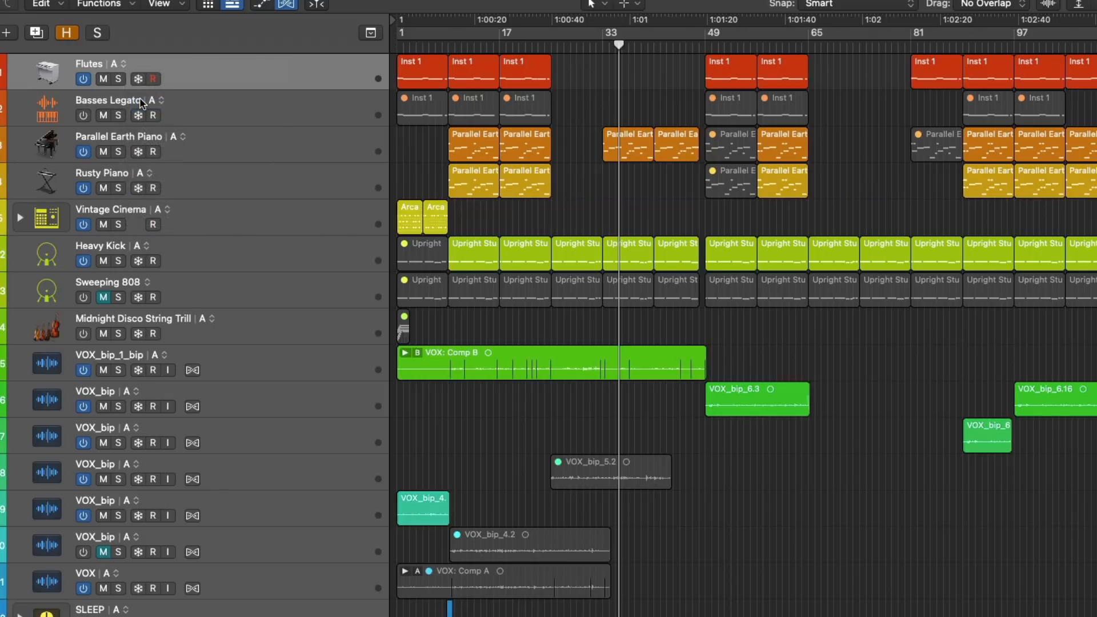